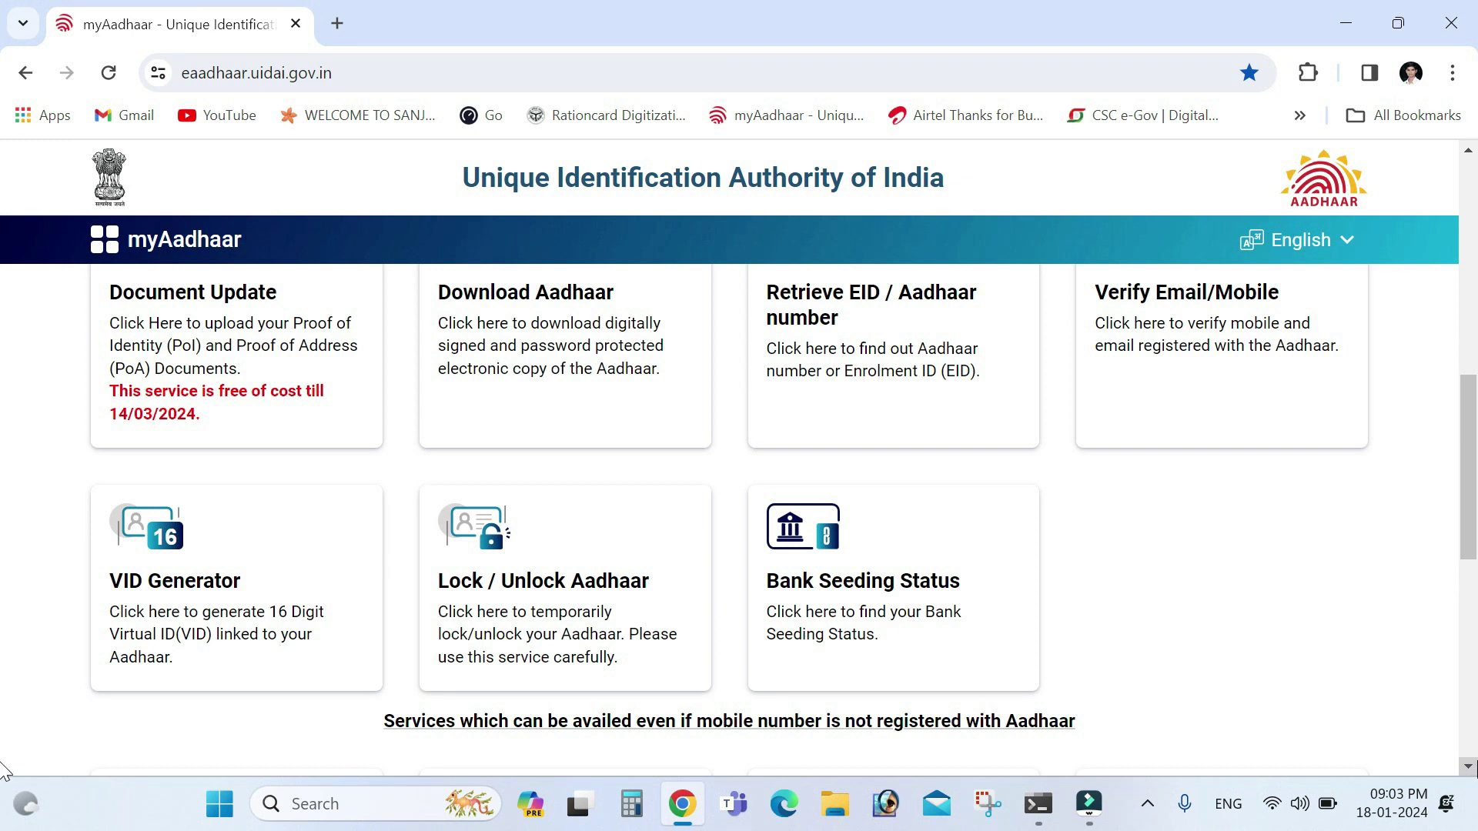
Log in to myAadhaar with the Aadhaar number, captcha and OTP
scroll(4, 327, up, 7)
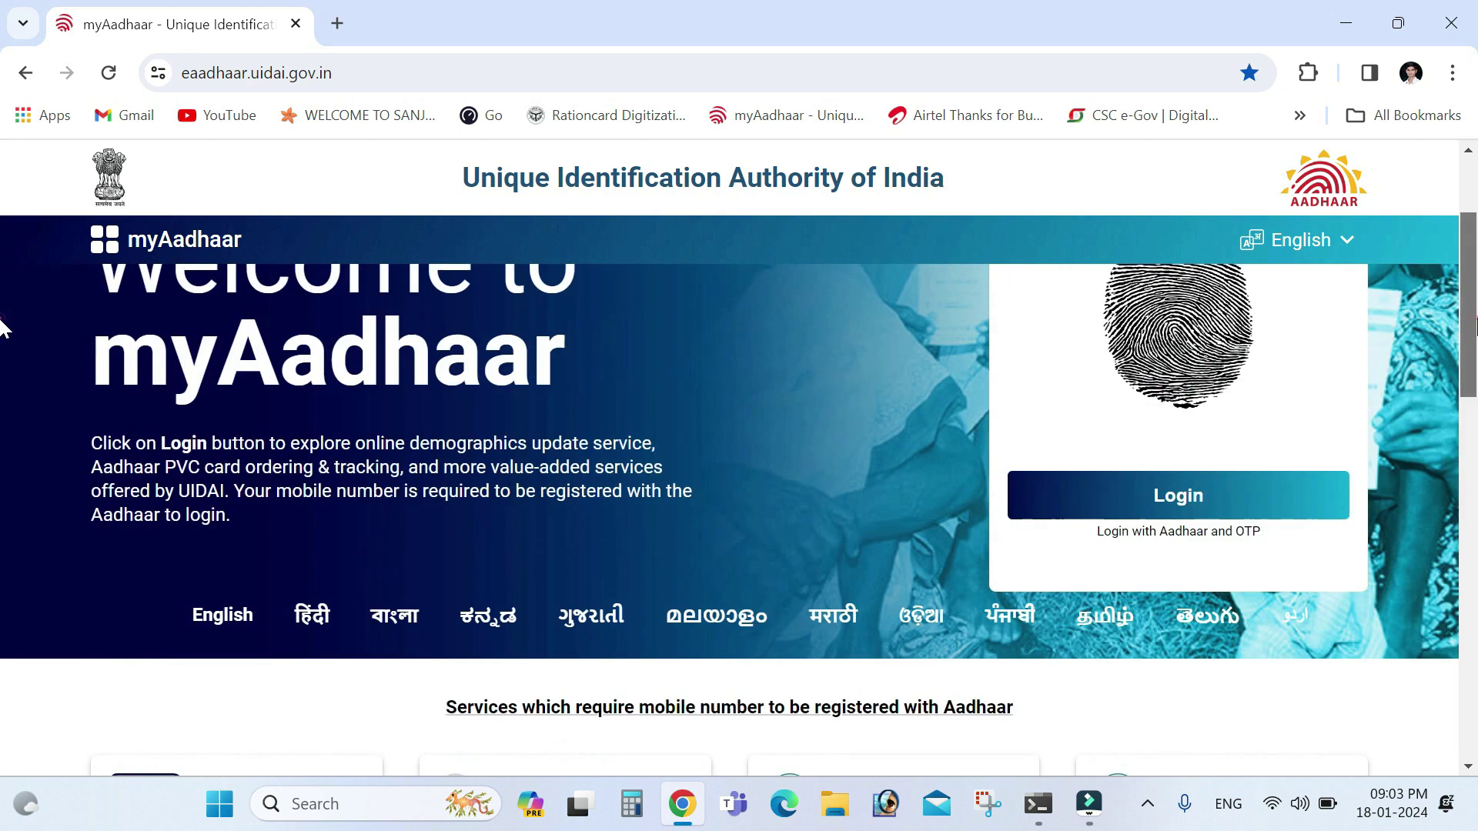
click(1210, 500)
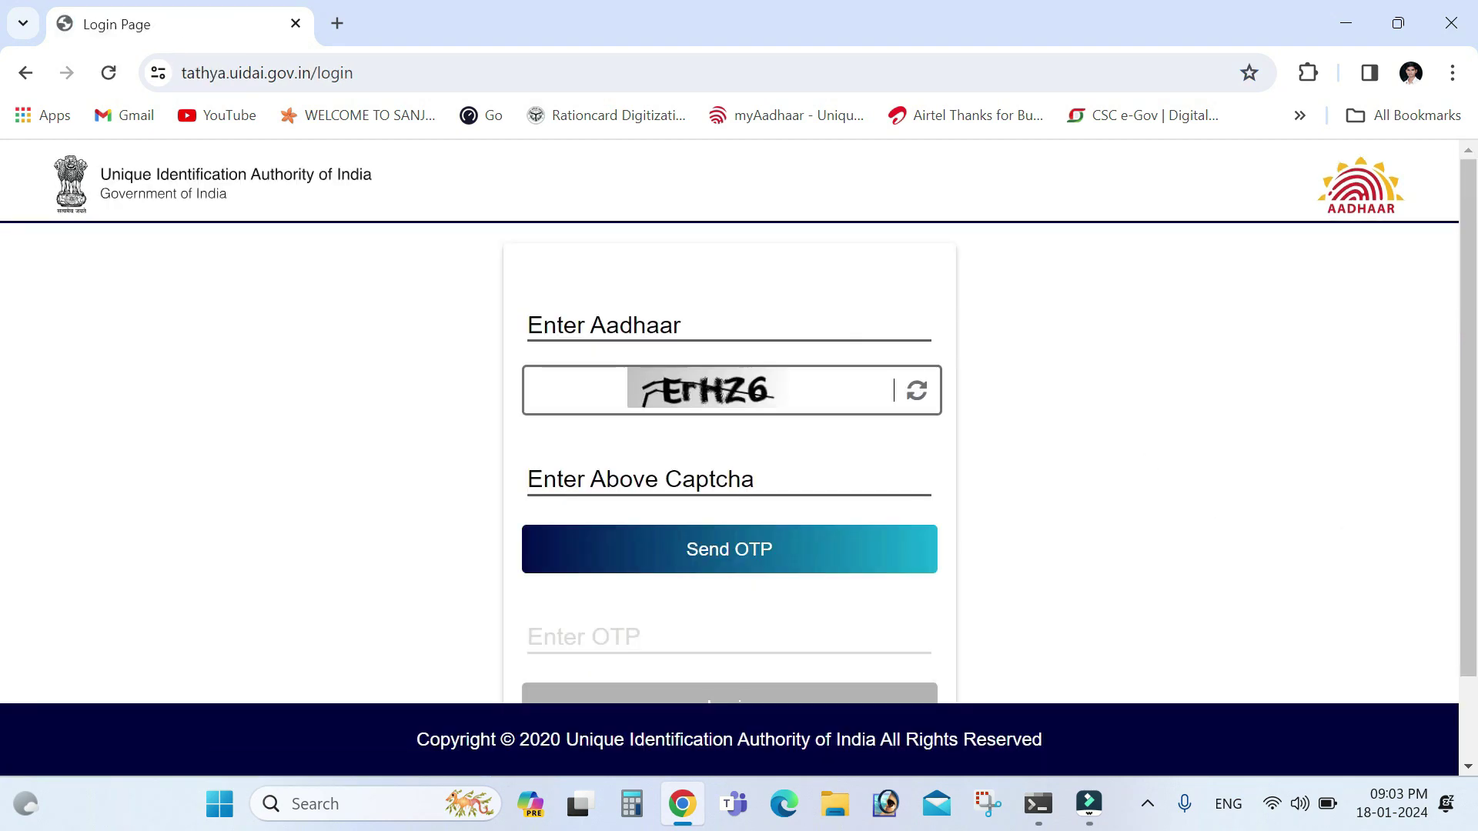
click(693, 321)
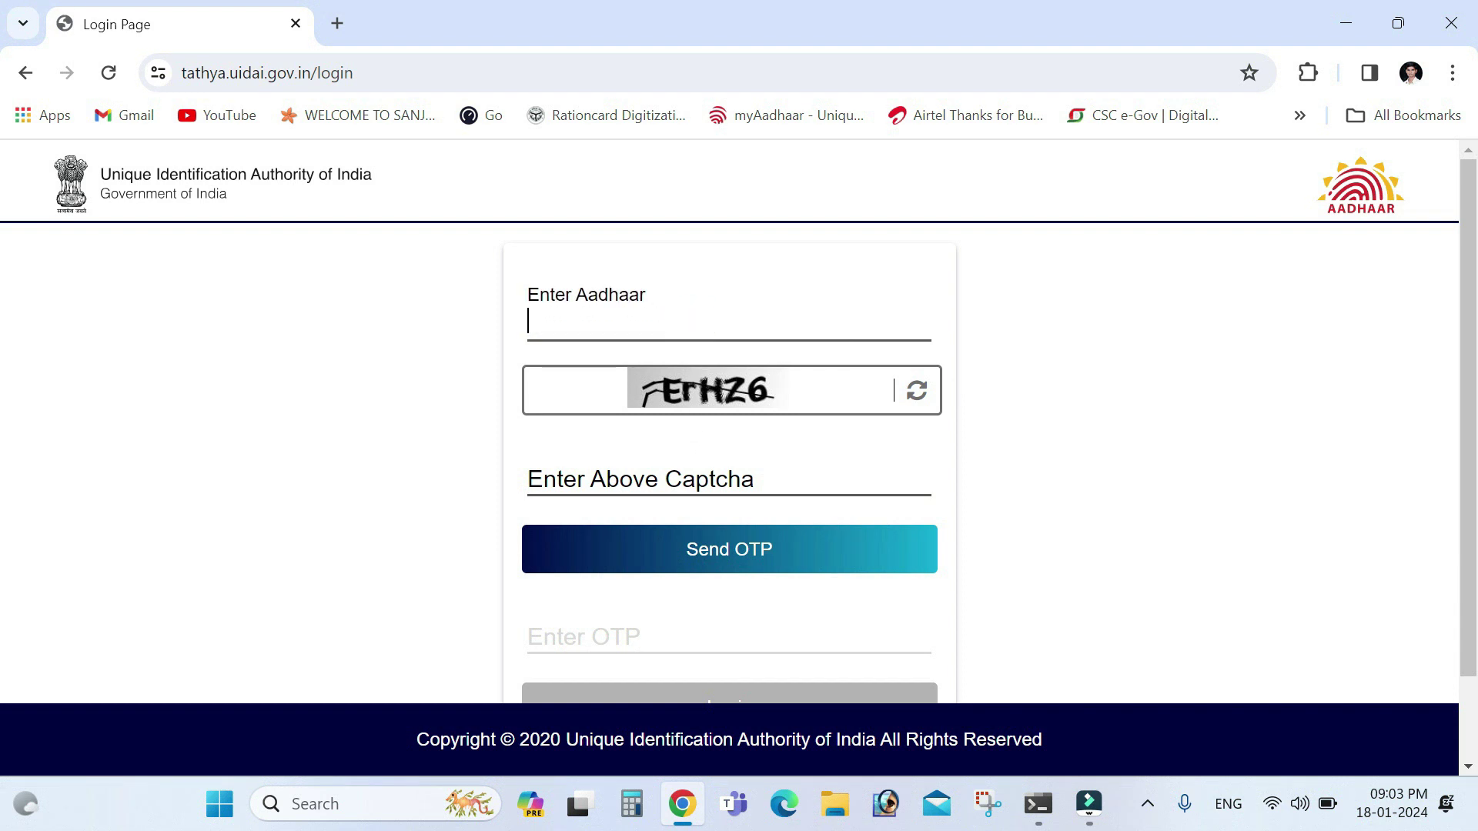
click(674, 475)
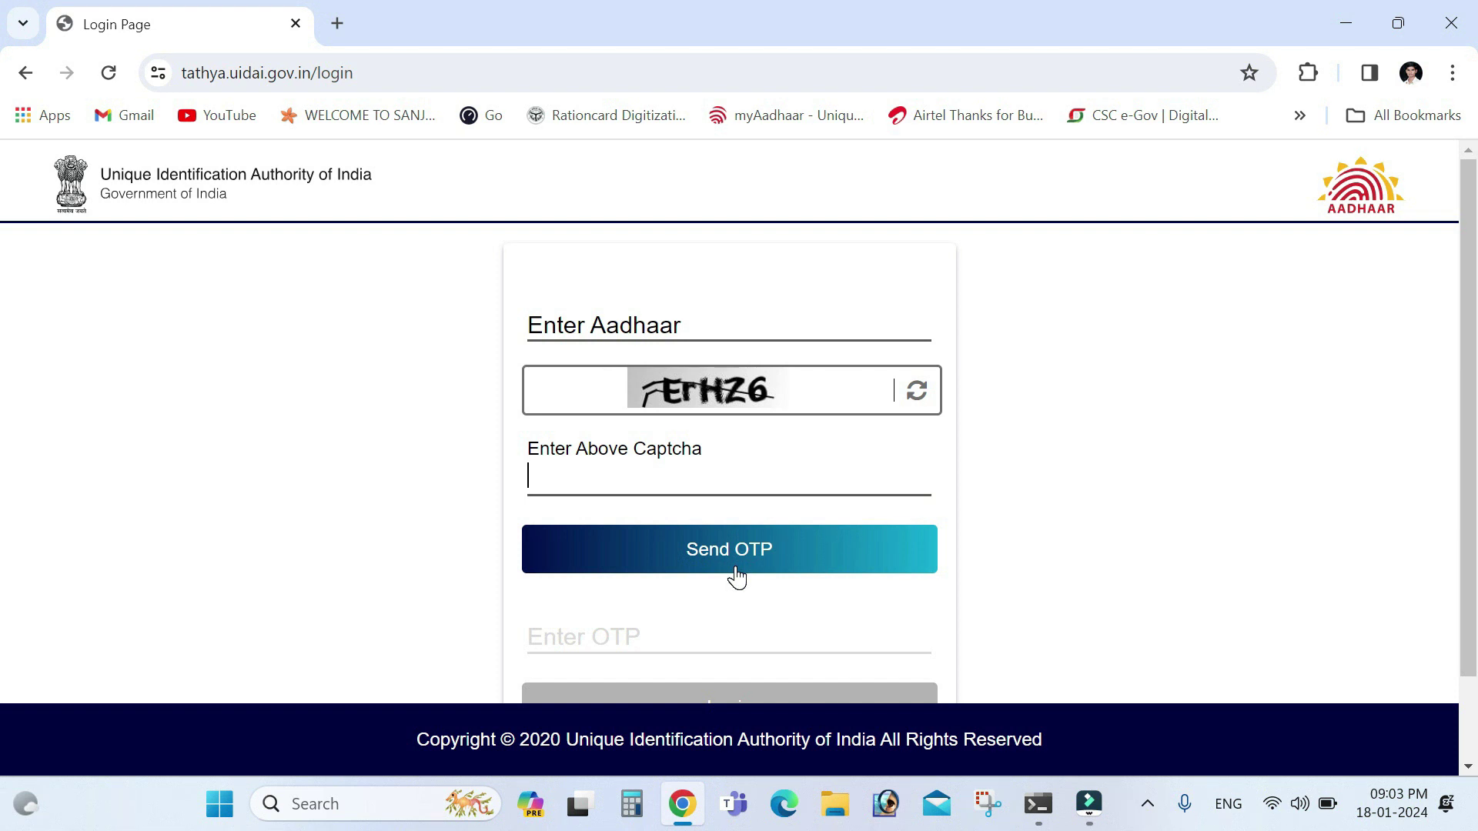
click(724, 642)
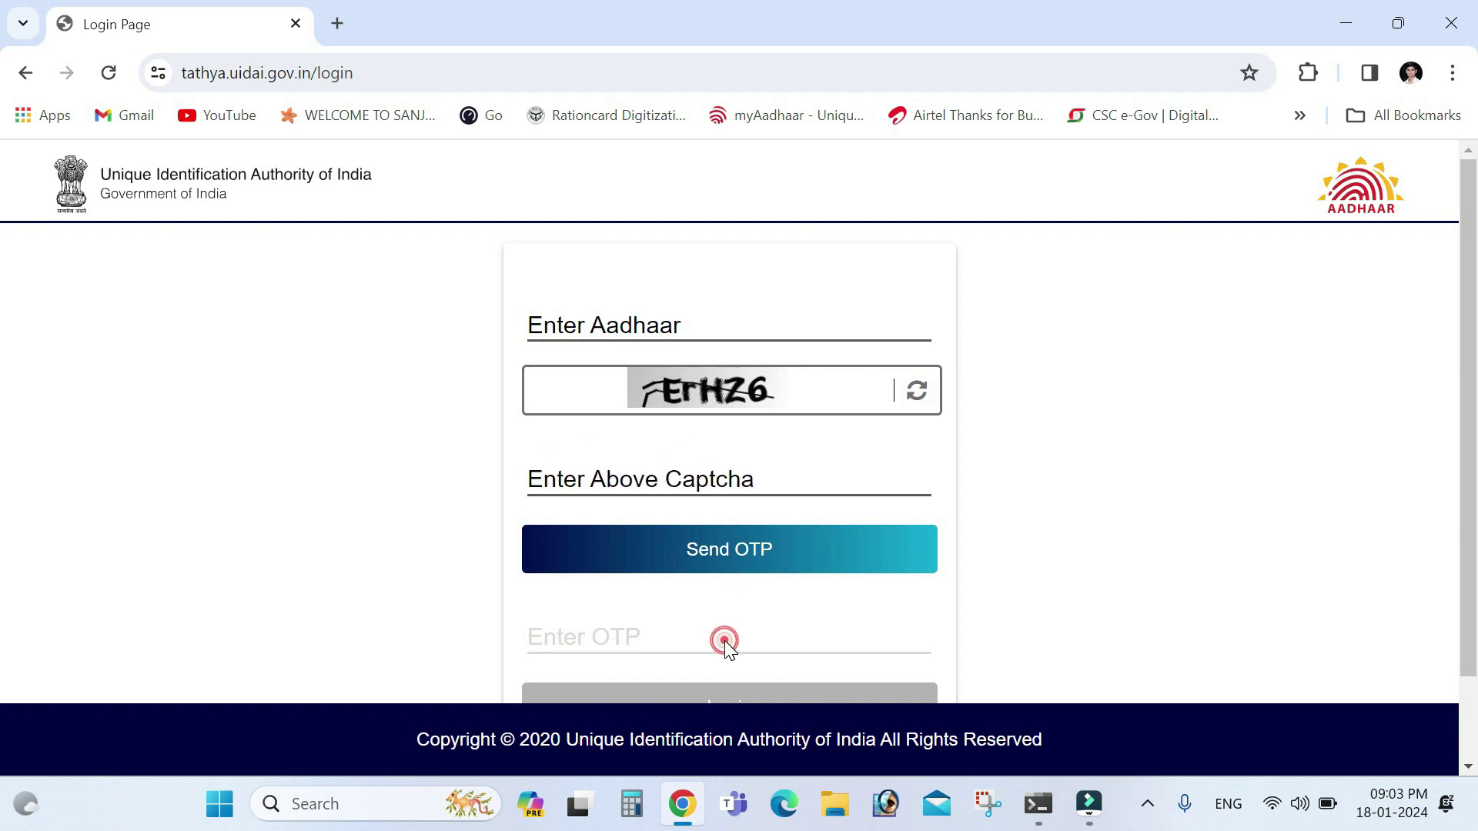
click(1467, 718)
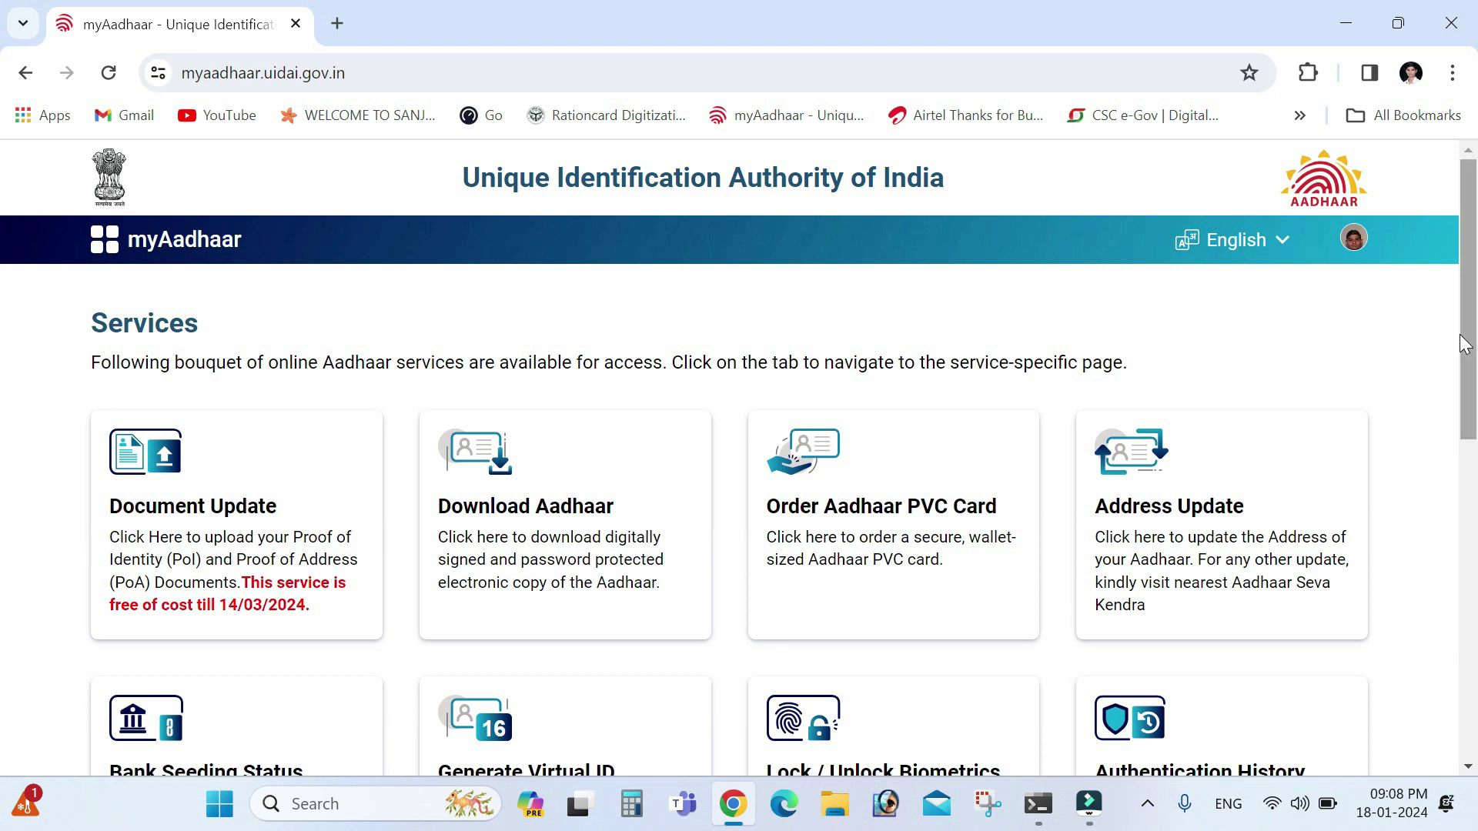
mouse_move(1465, 331)
mouse_down()
mouse_move(1474, 485)
mouse_move(1474, 358)
mouse_up()
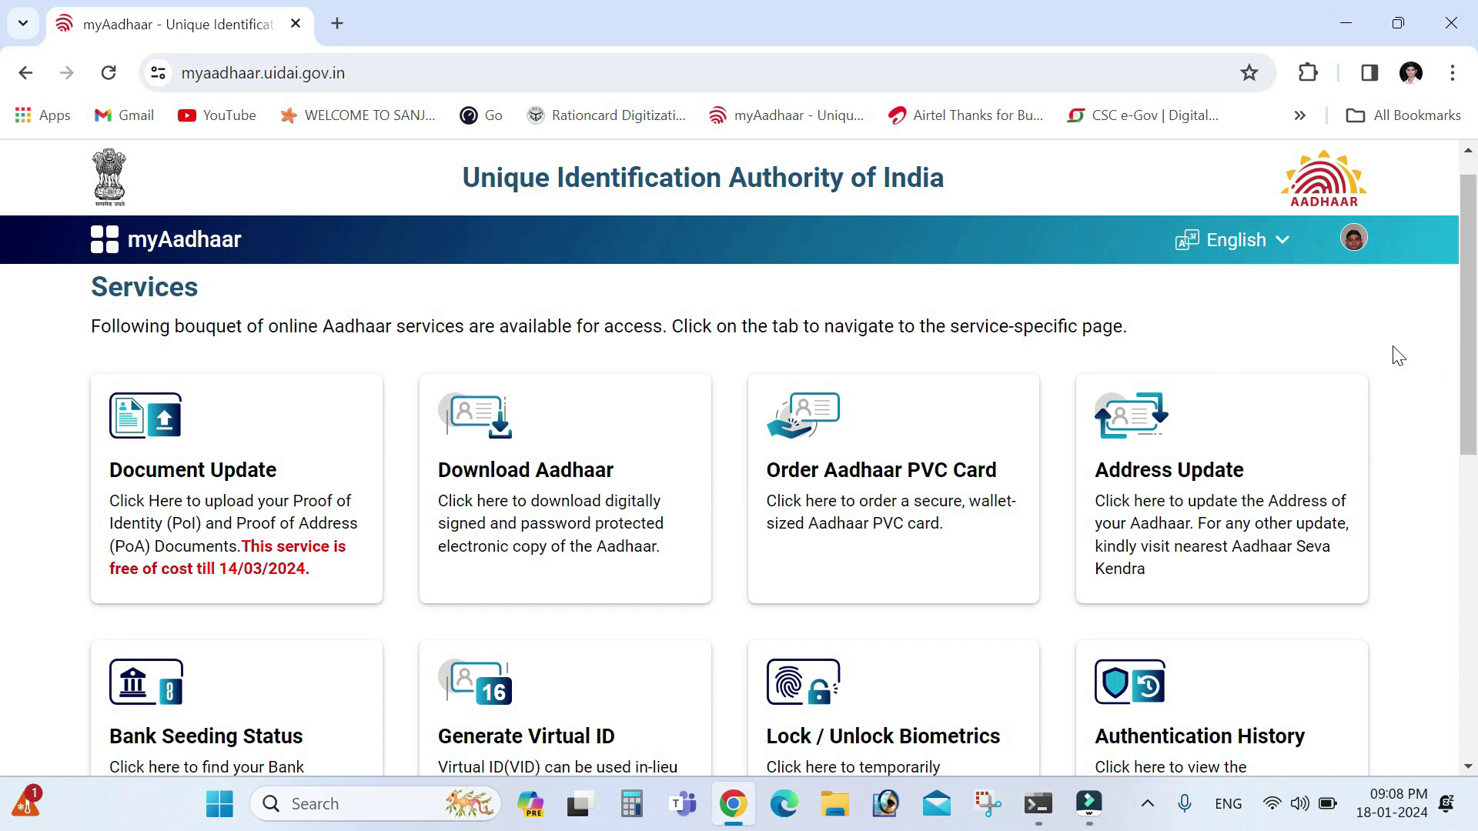
click(1351, 248)
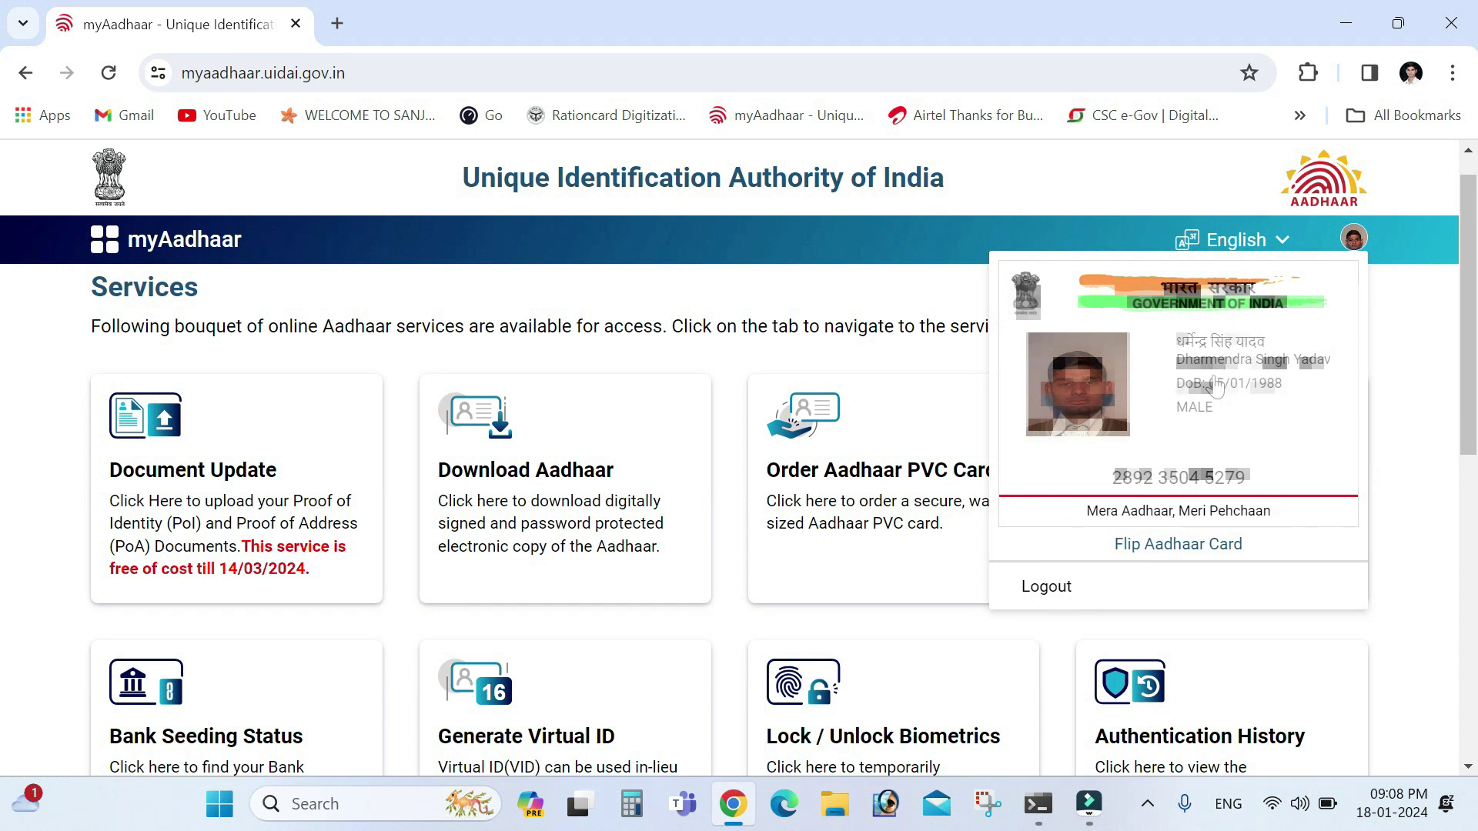
click(1178, 544)
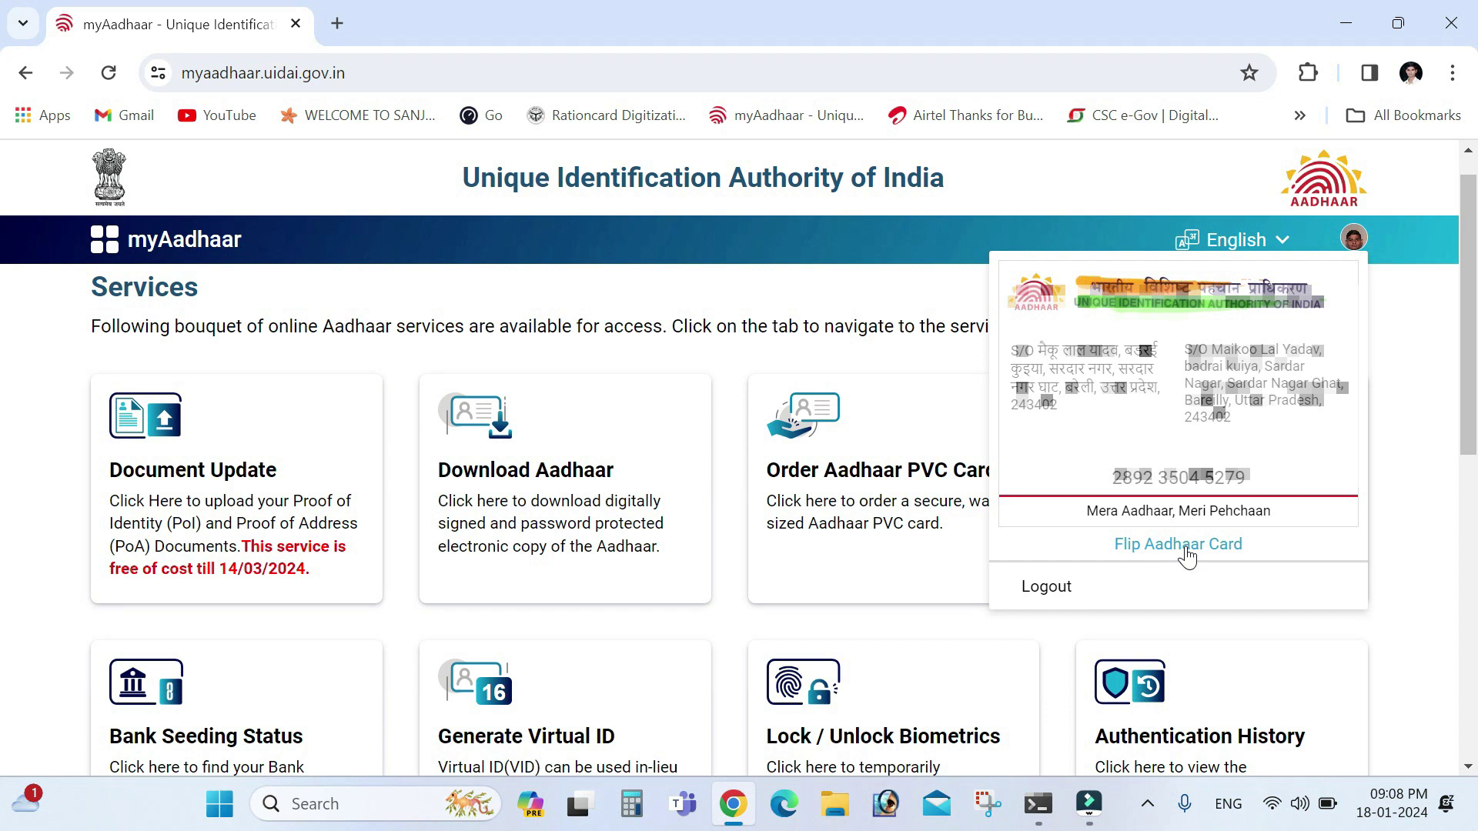
click(1416, 467)
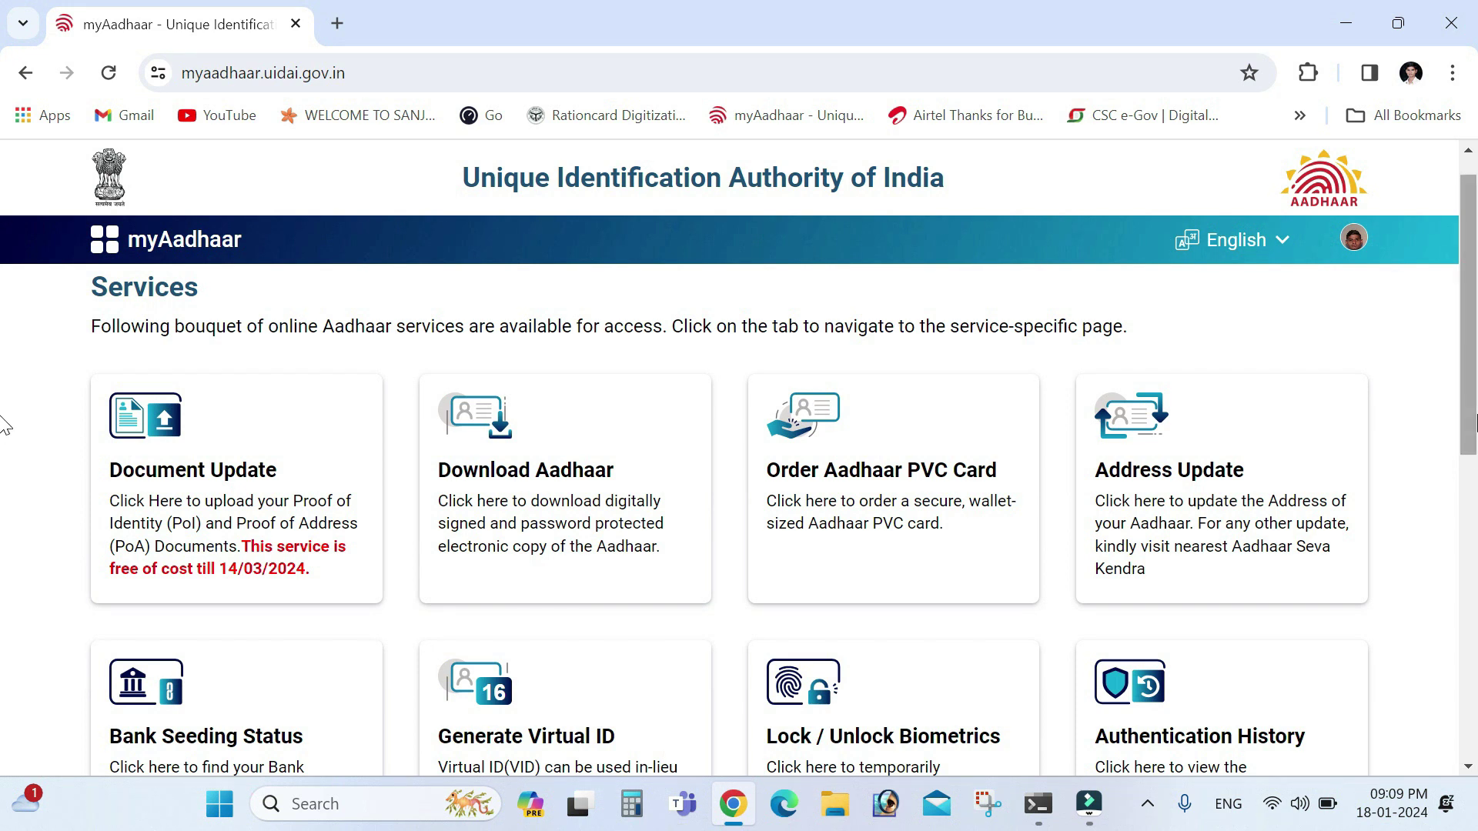
Open the Address Update service and choose Update Aadhaar Online
scroll(4, 424, down, 1)
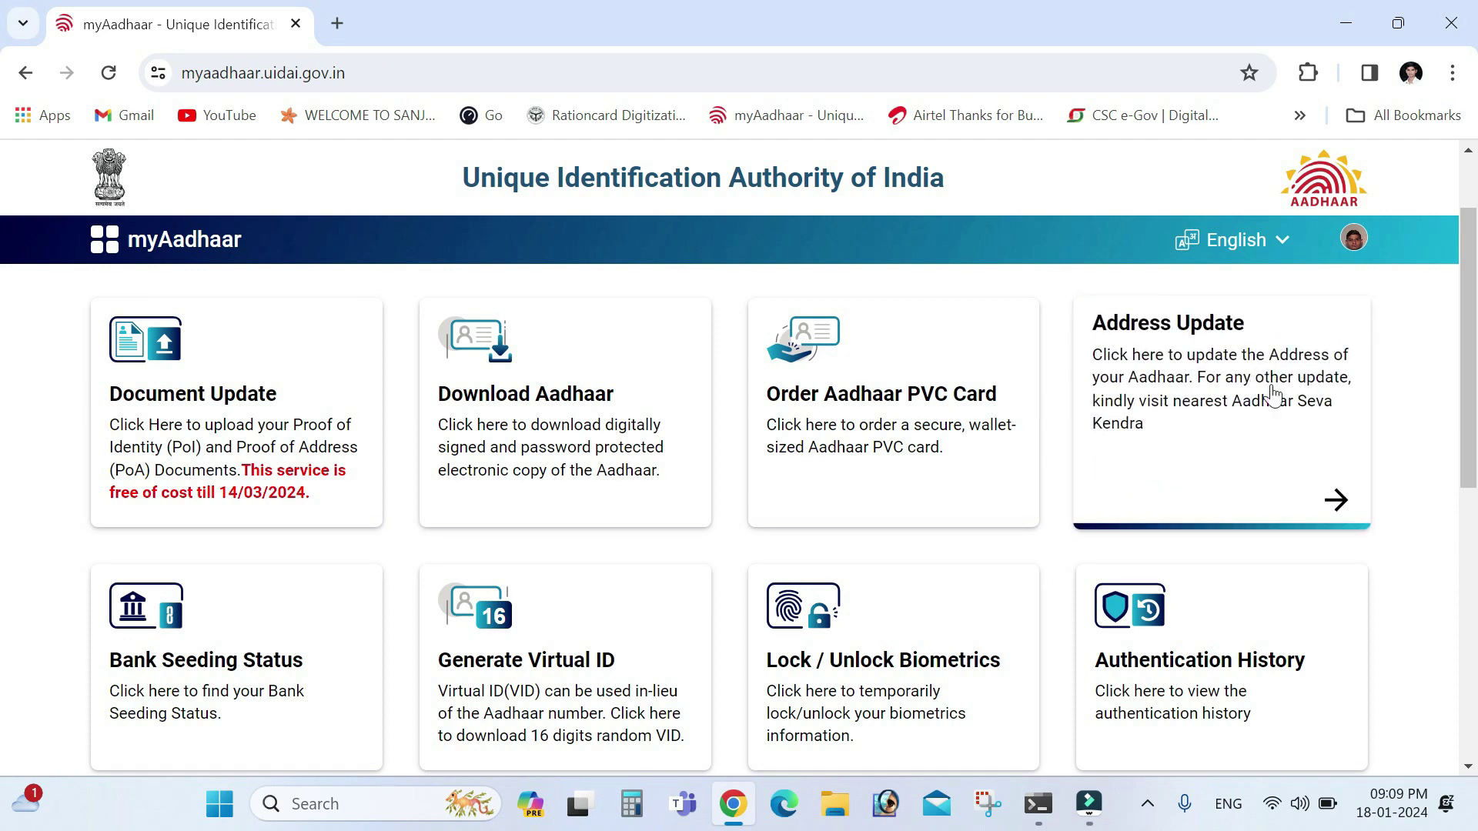
click(1336, 501)
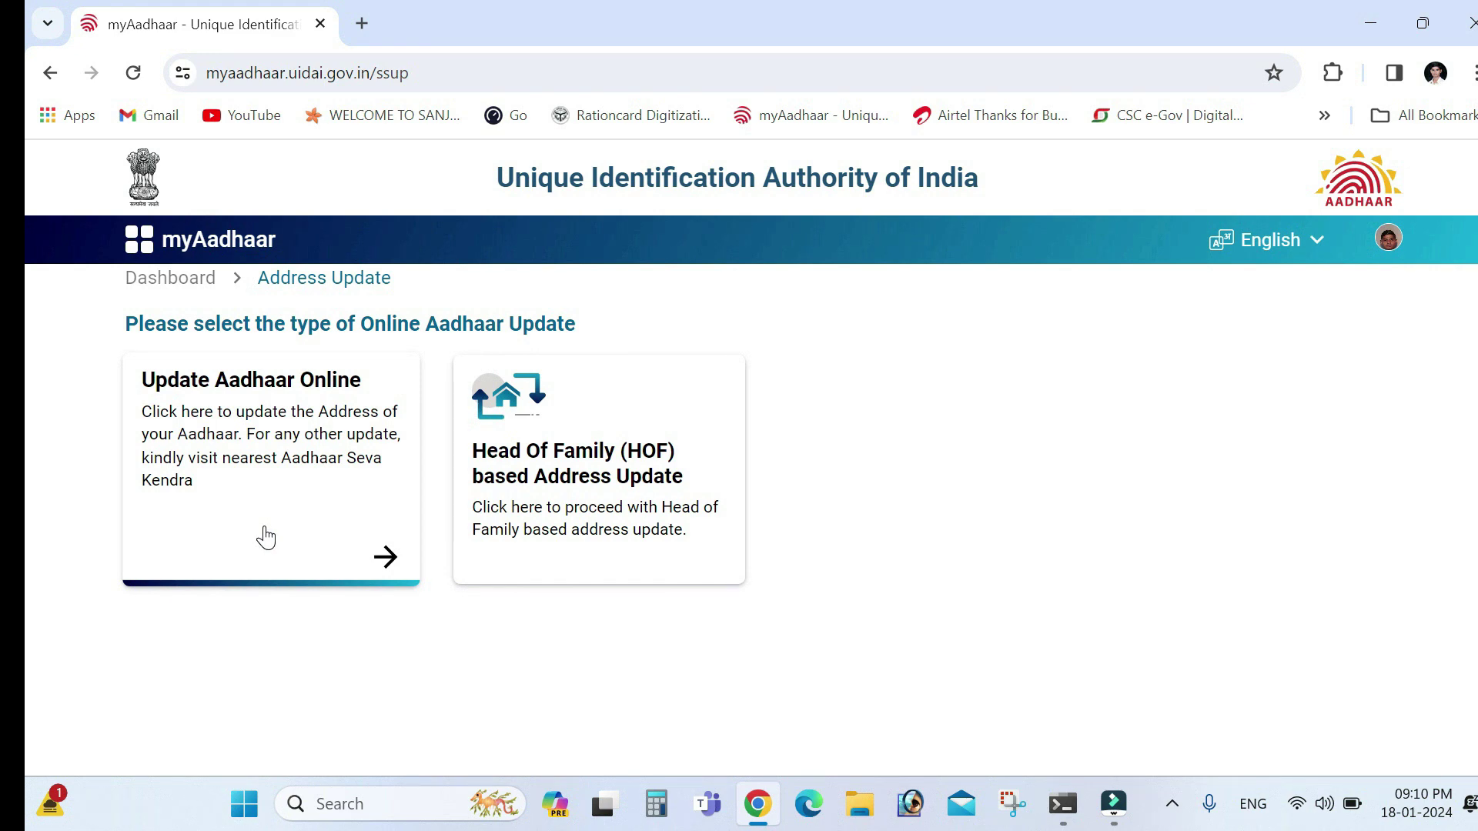
click(336, 436)
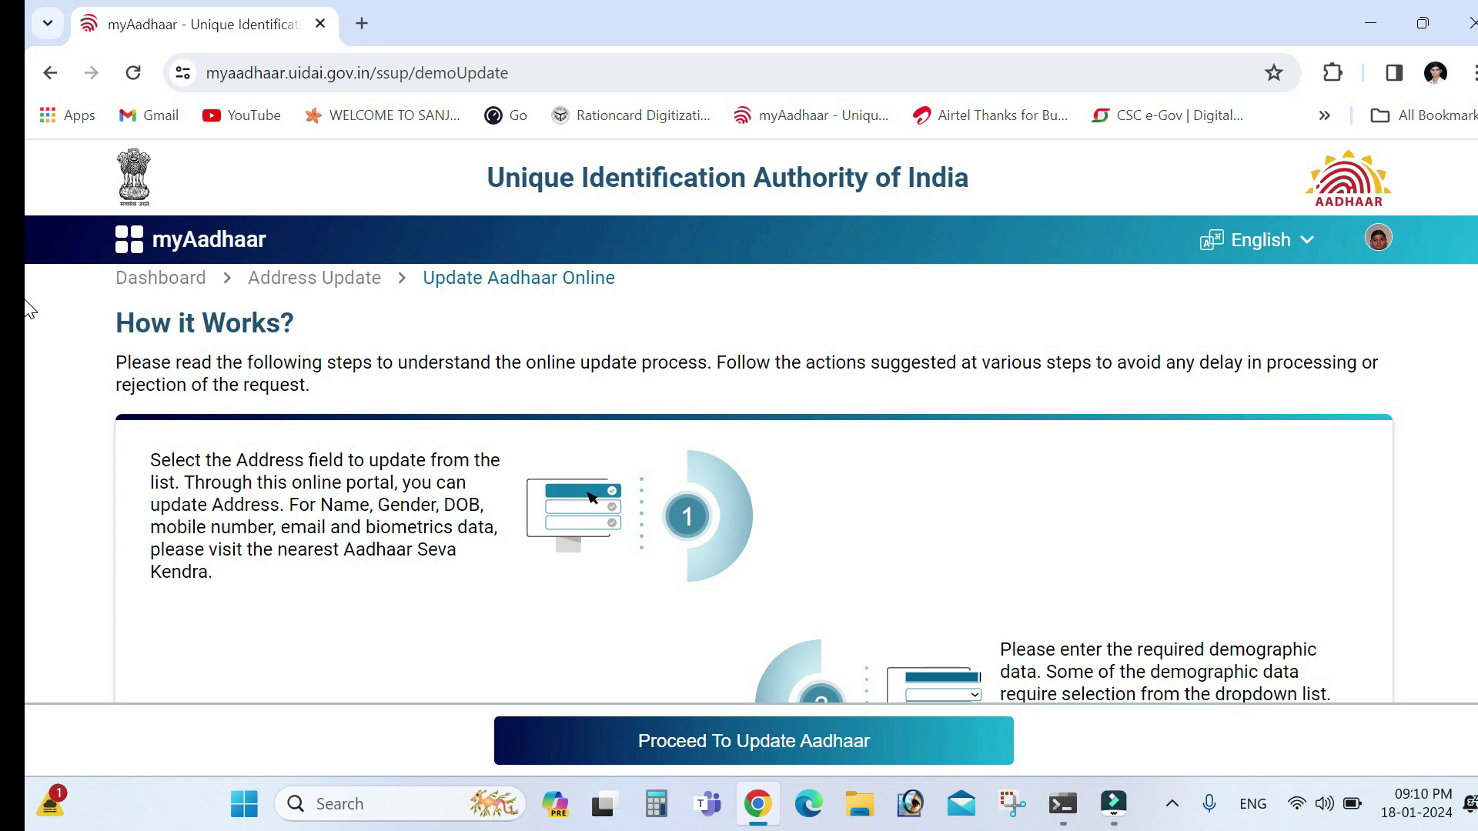
Review the How it Works steps and proceed to choosing the fields to update
scroll(27, 308, down, 2)
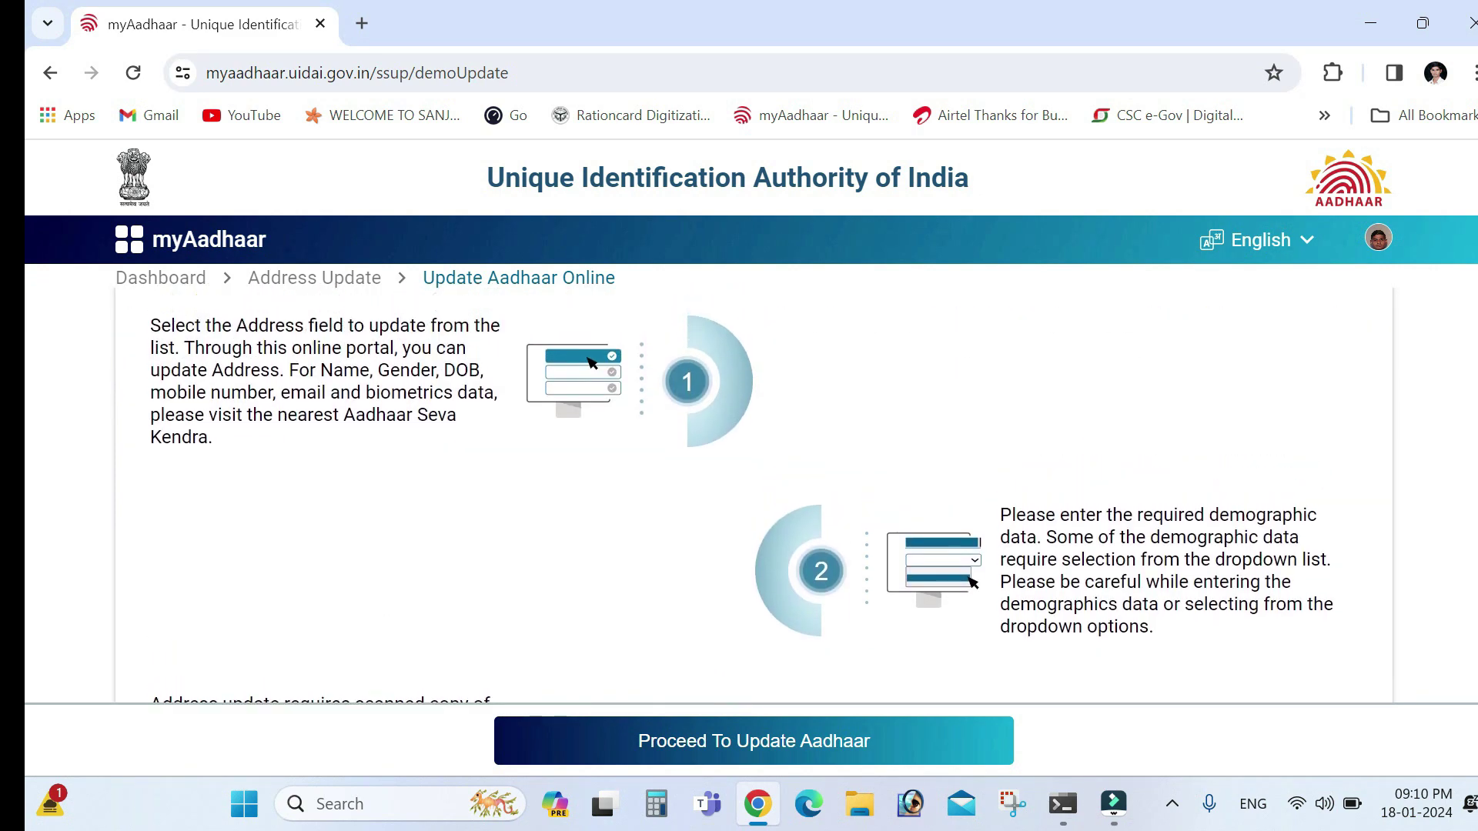
scroll(739, 493, up, 1)
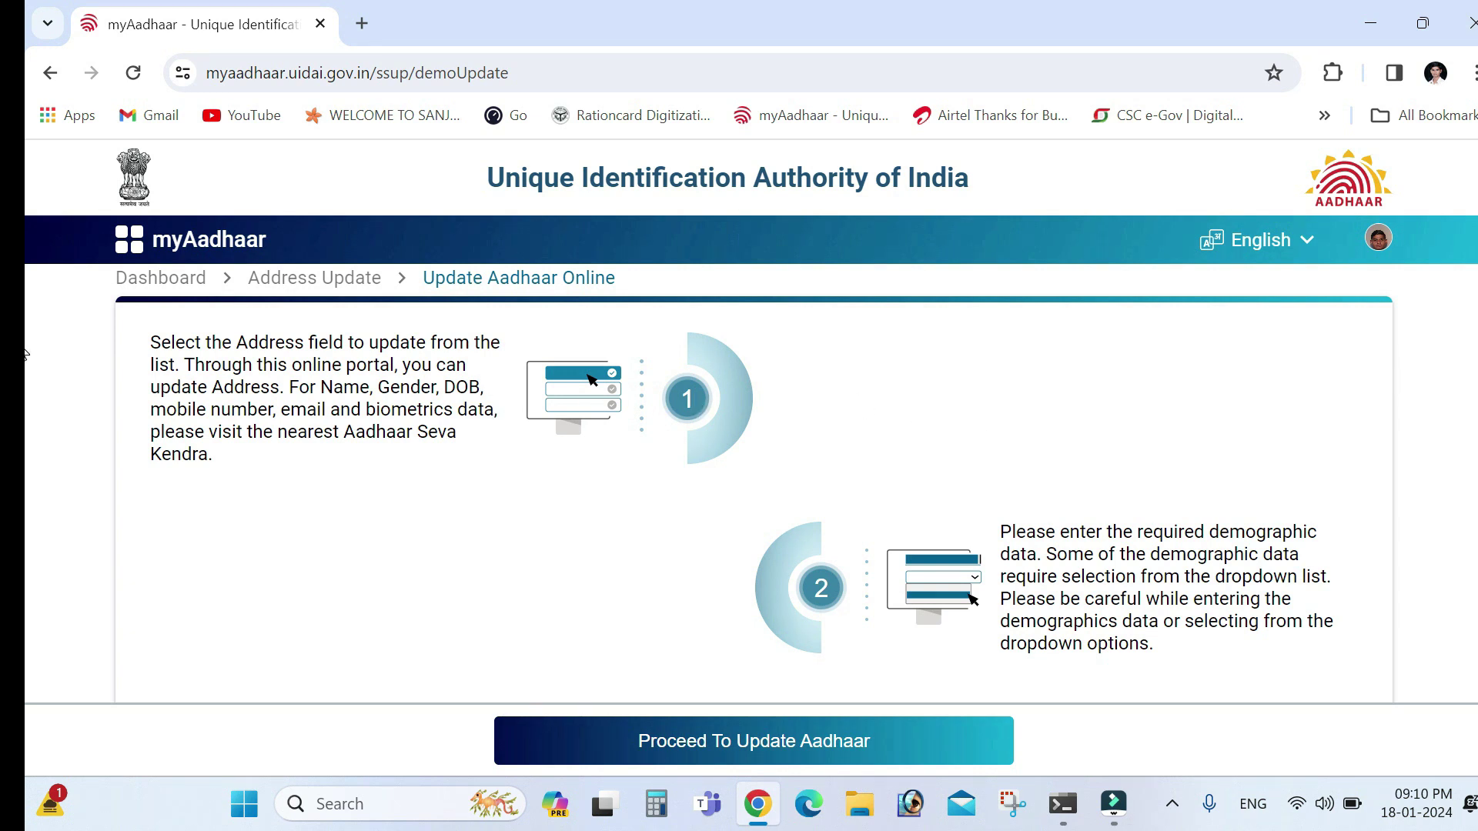
scroll(1473, 347, down, 6)
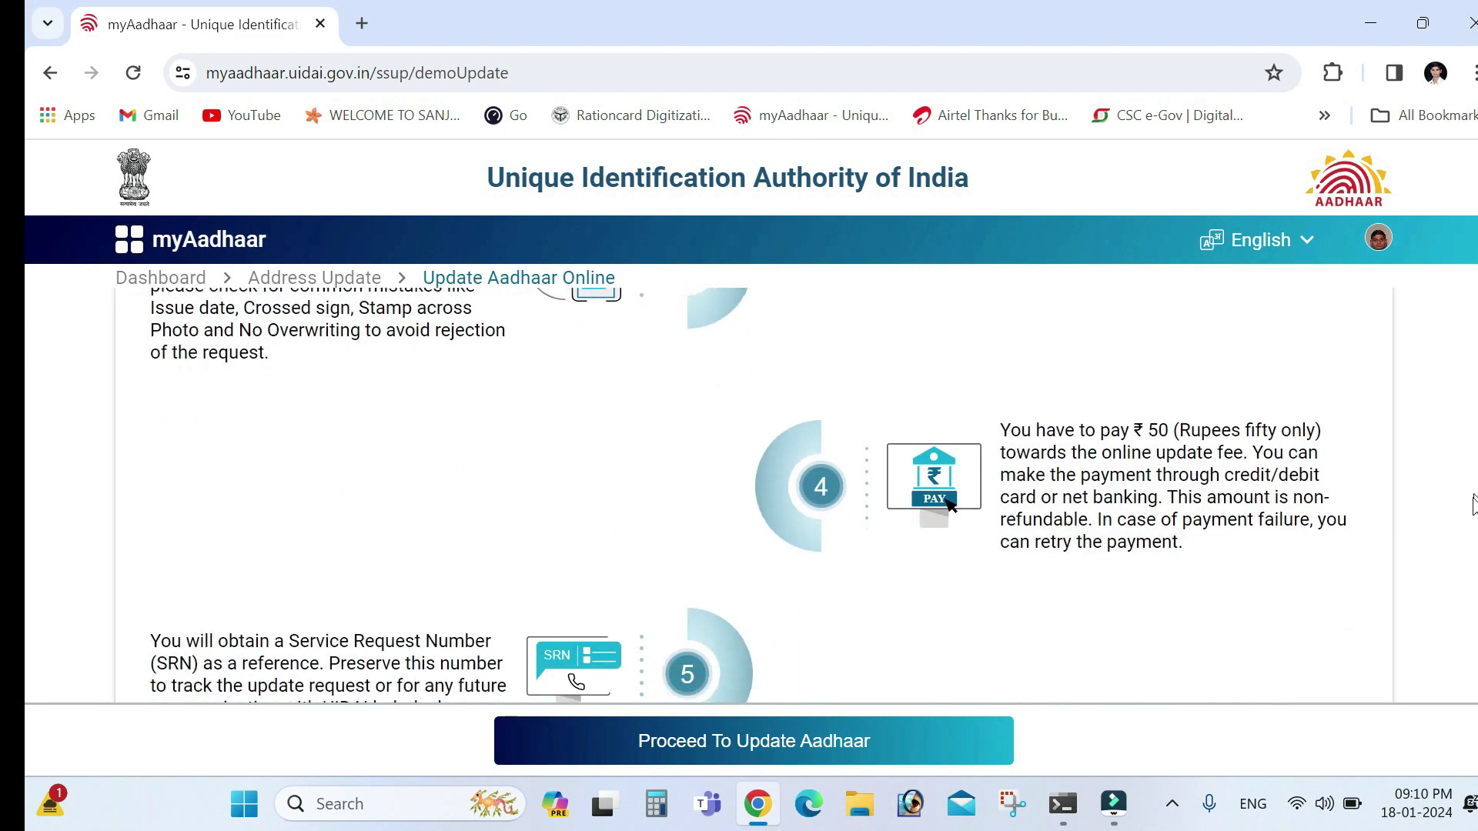
scroll(1472, 538, down, 3)
click(605, 735)
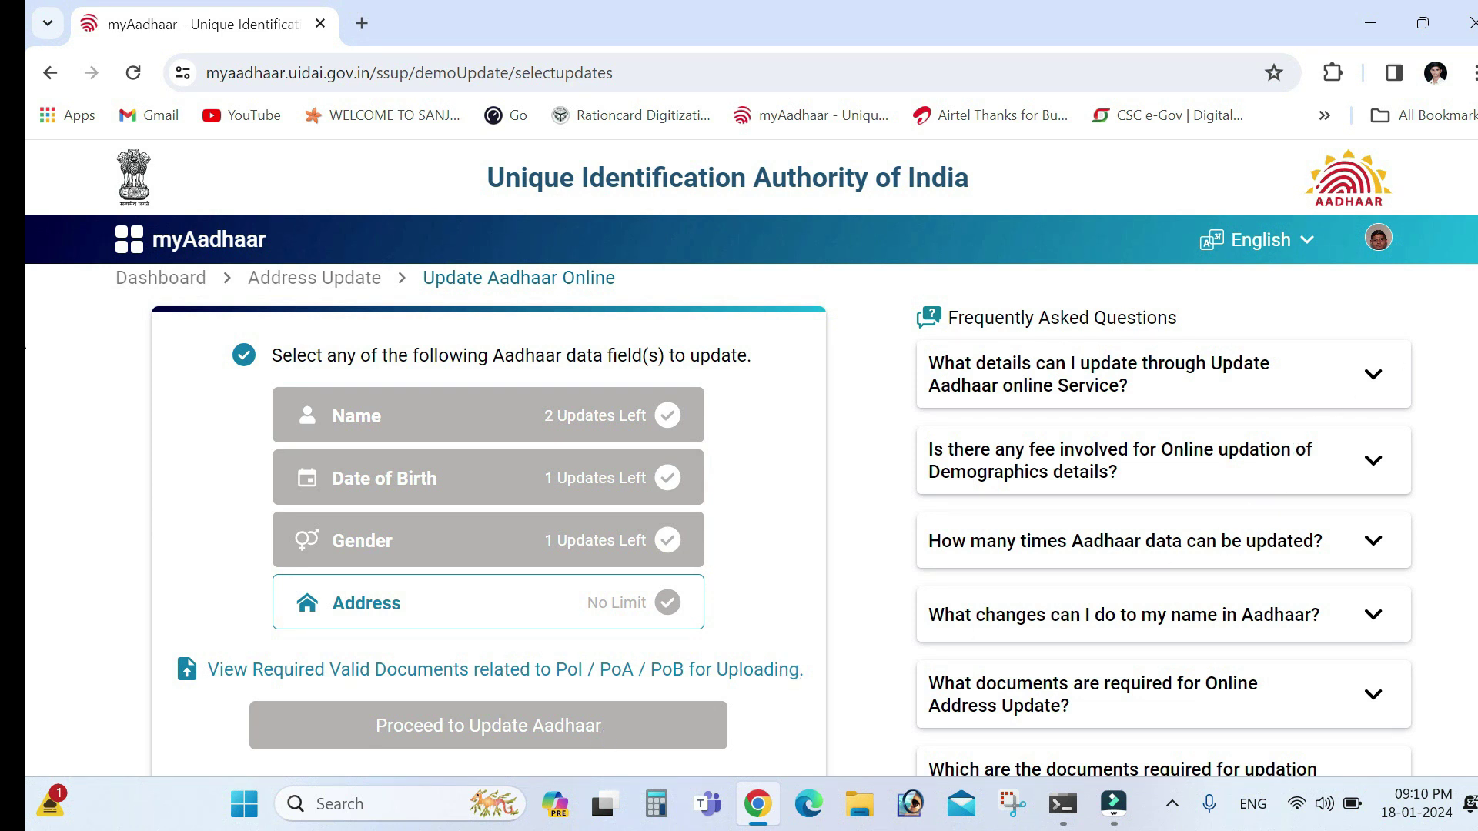
Select Address as the field to update
scroll(834, 341, down, 1)
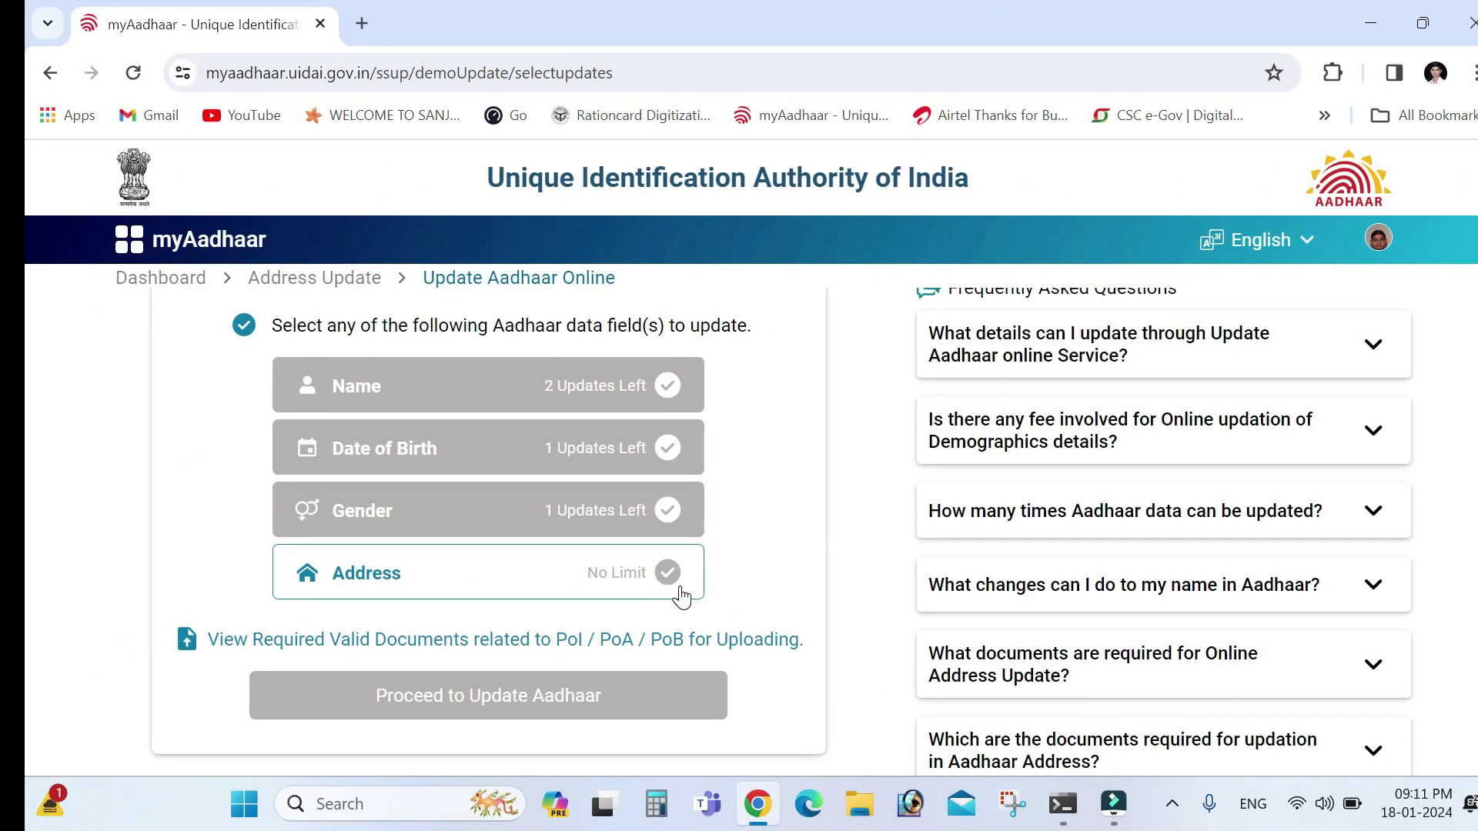
click(385, 584)
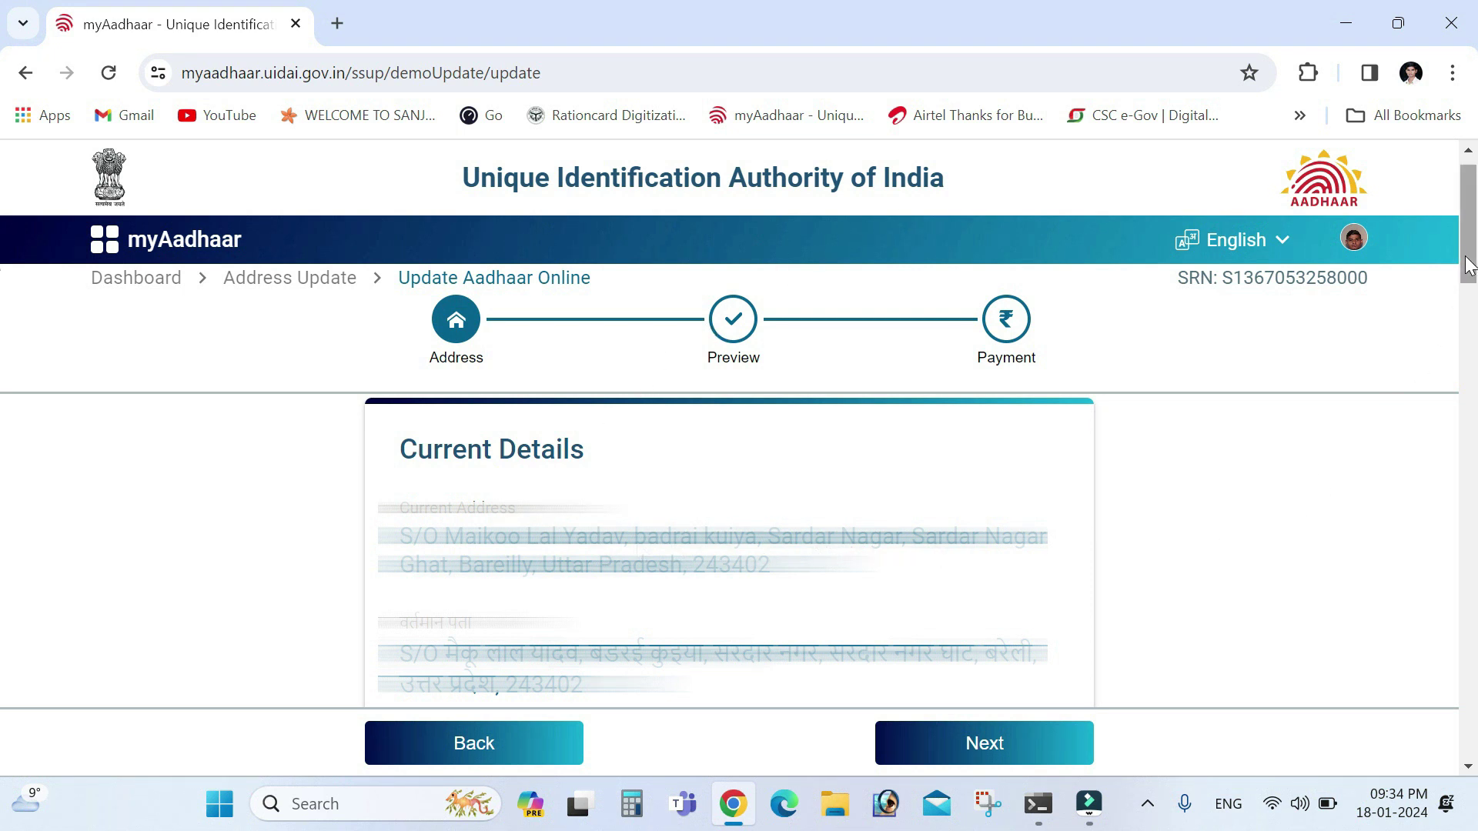
drag(1470, 265, 1475, 332)
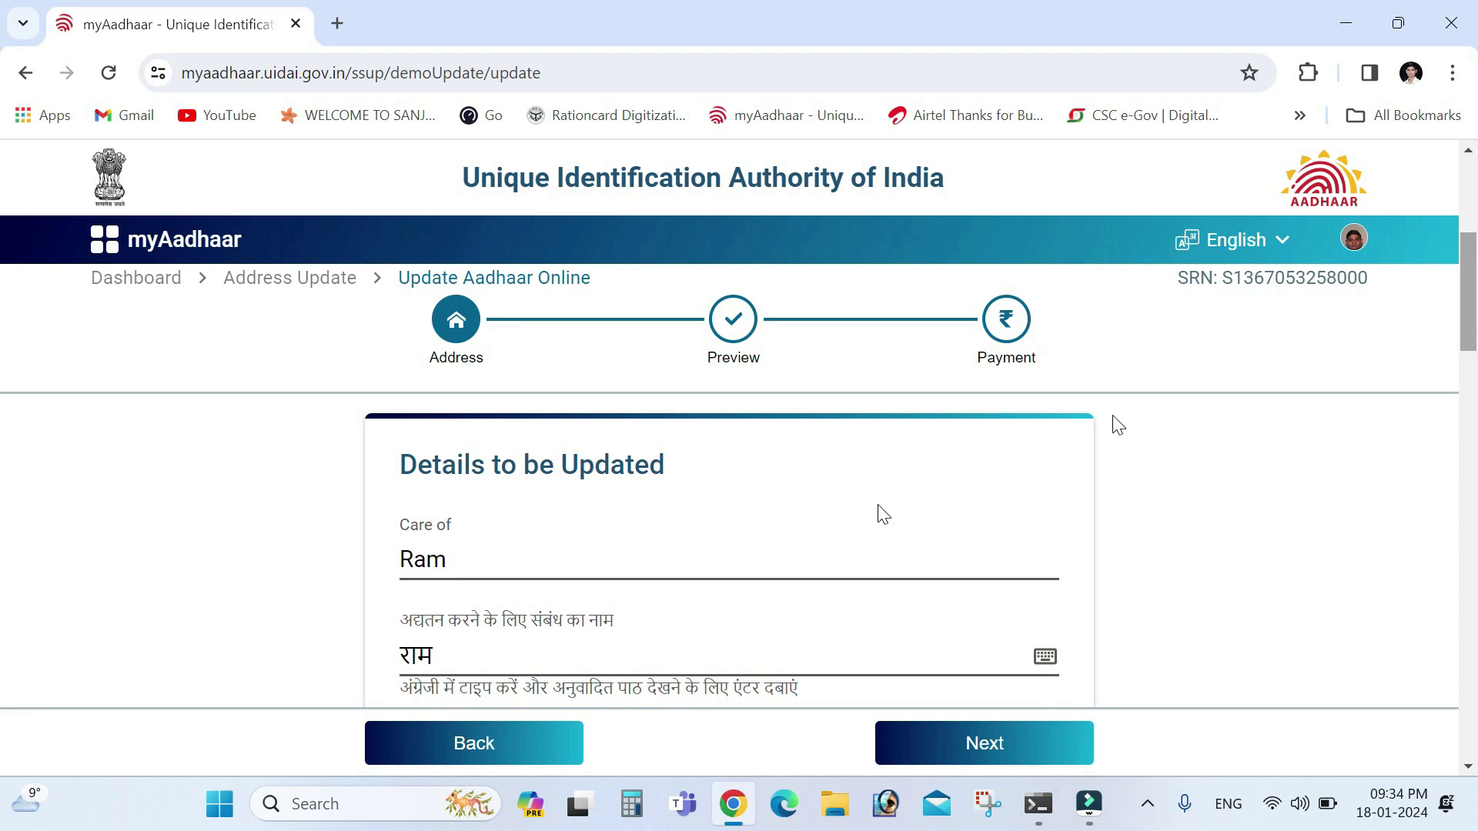
click(490, 561)
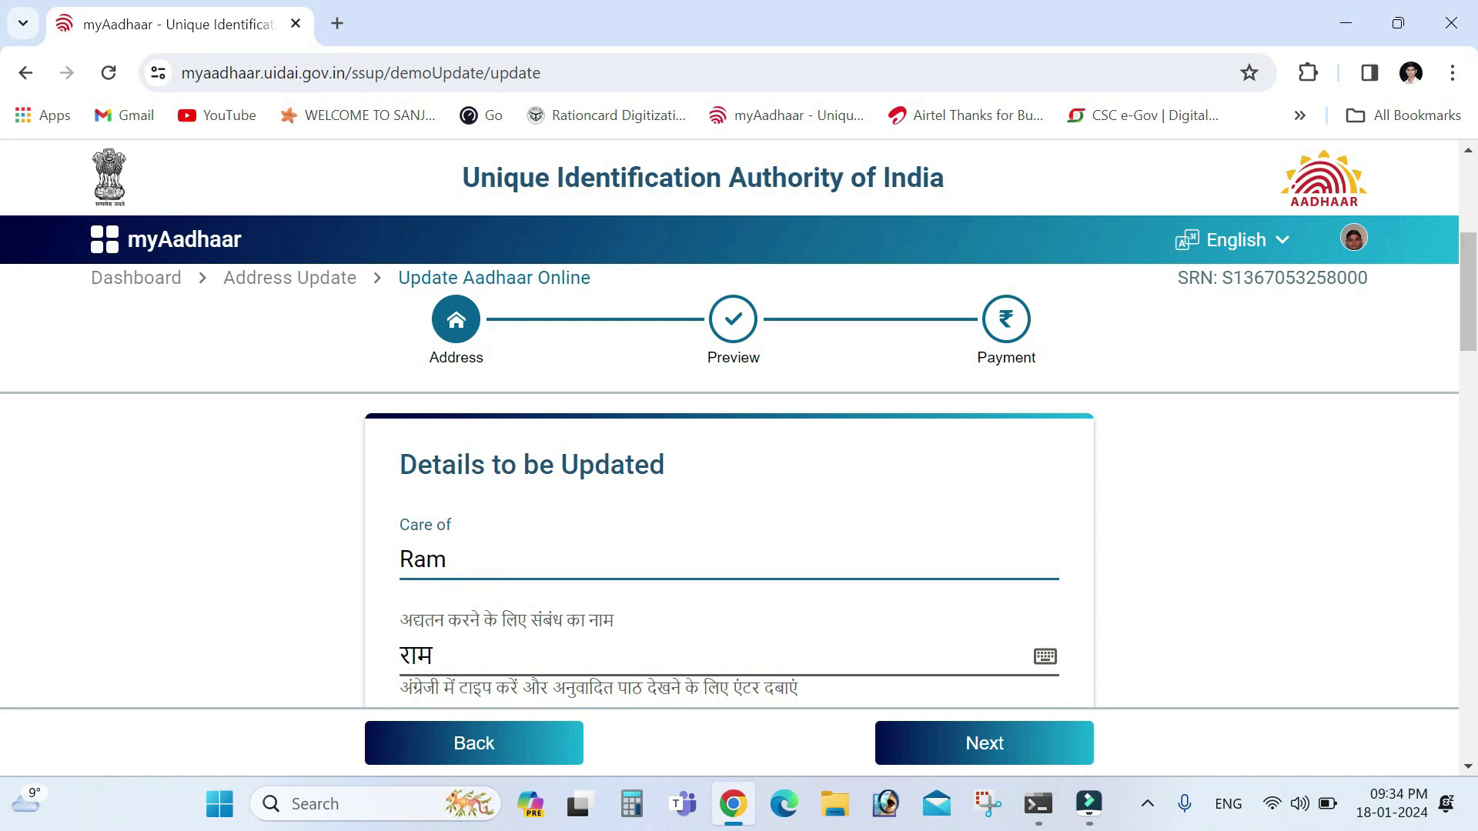
key(BackSpace)
key(BackSpace)
key(BackSpace)
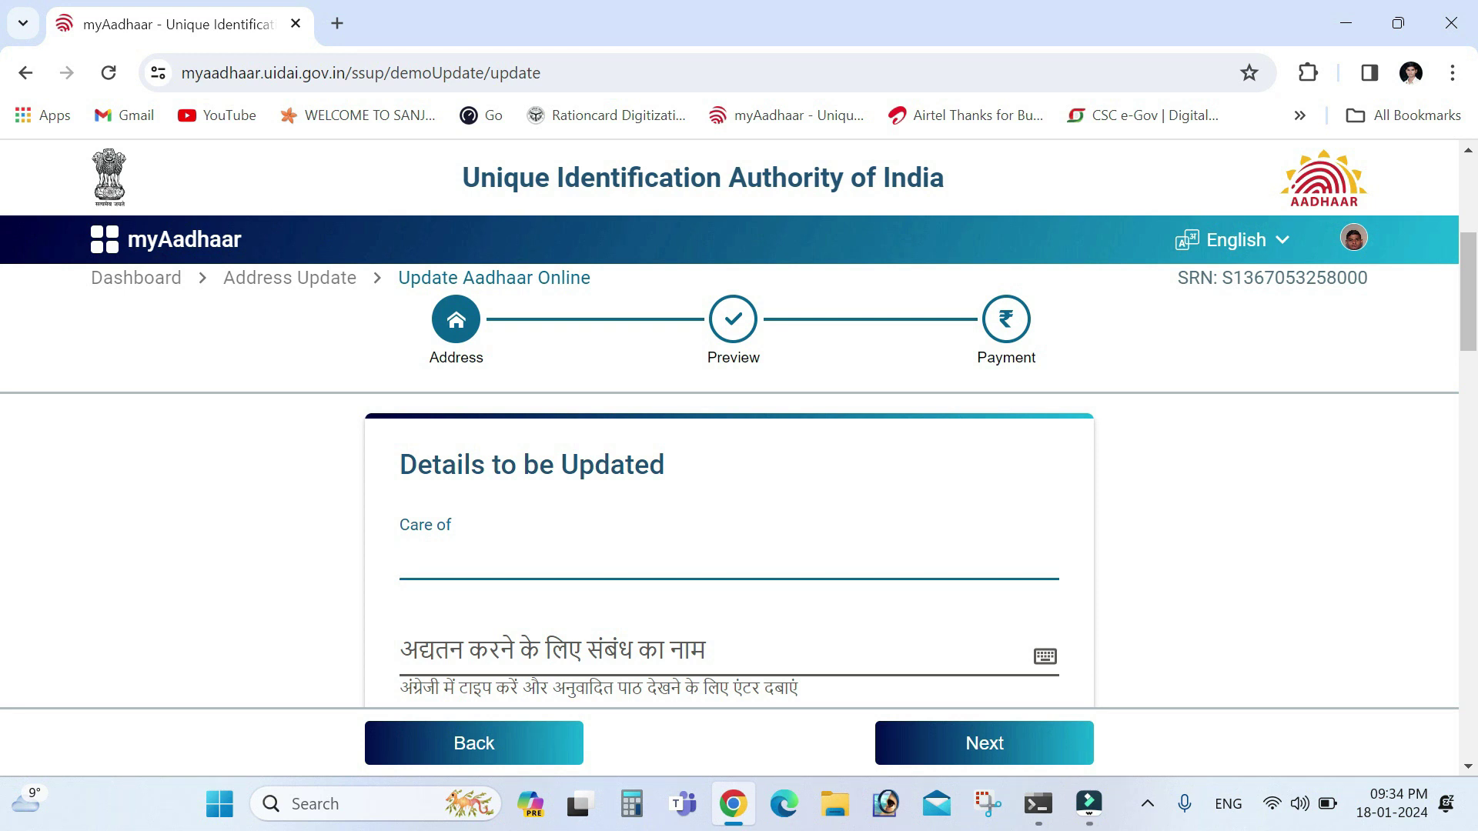
text(Ram)
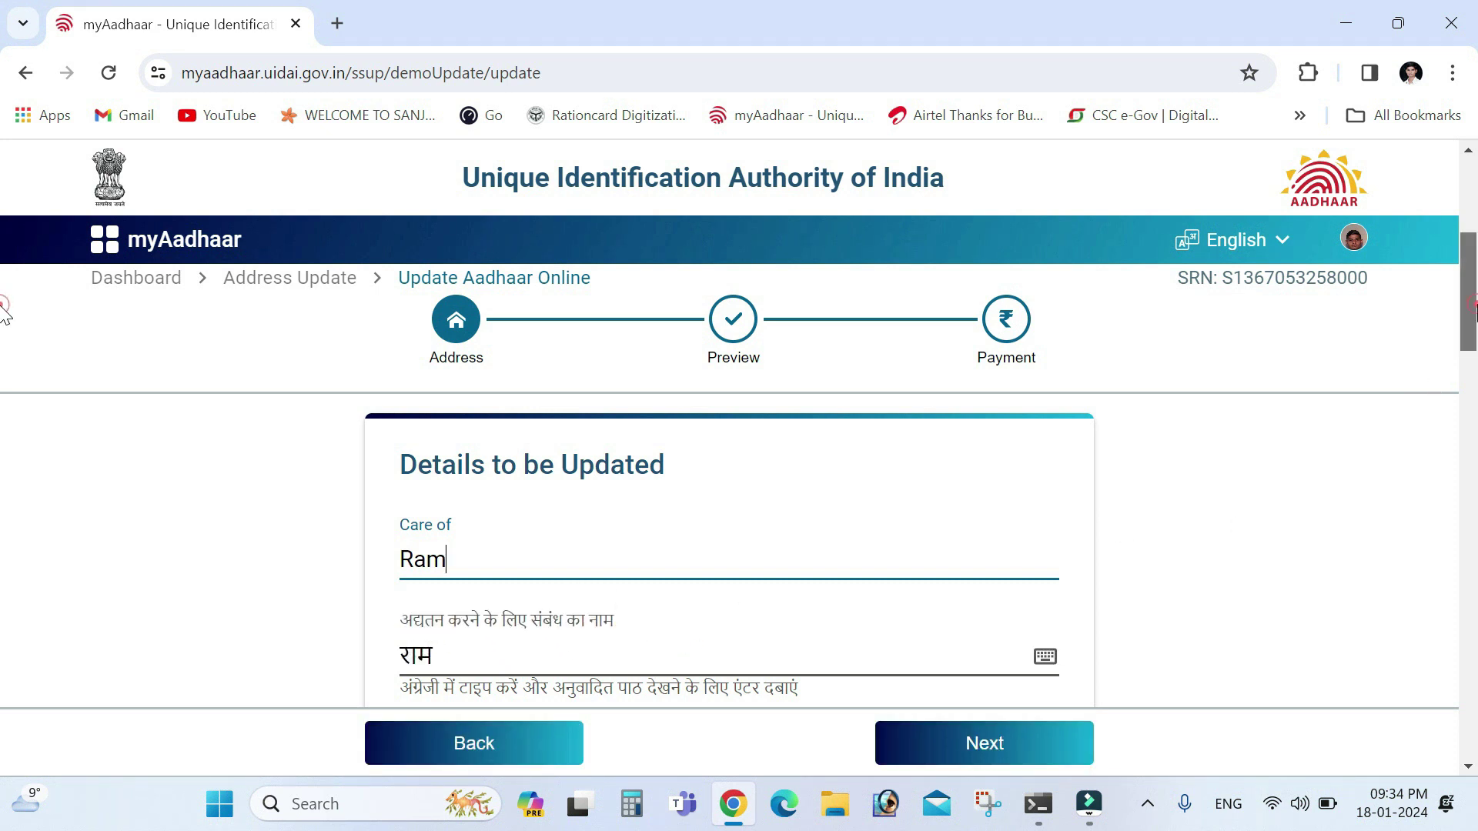
scroll(4, 311, down, 1)
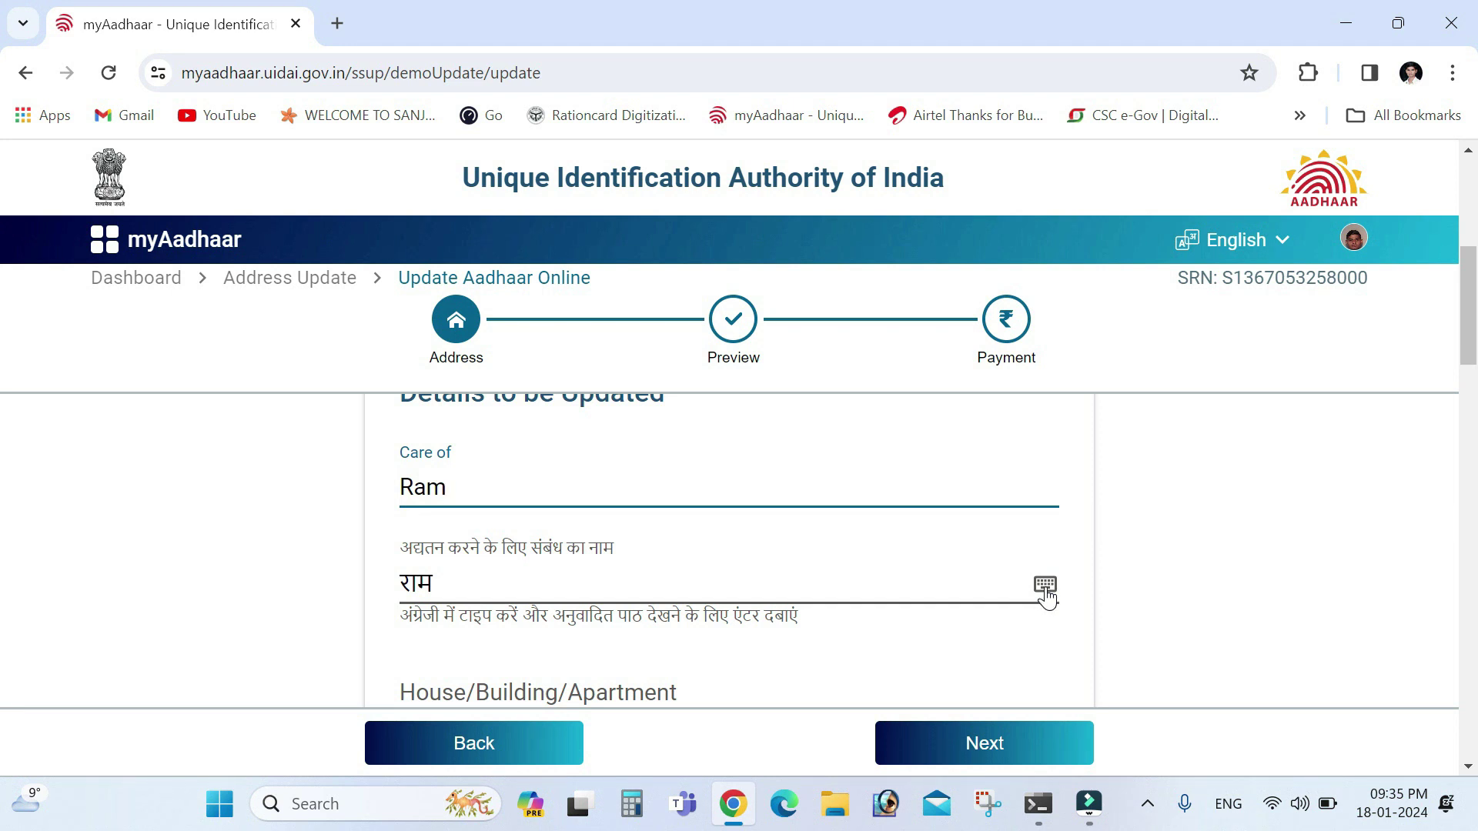
drag(1468, 350, 1470, 396)
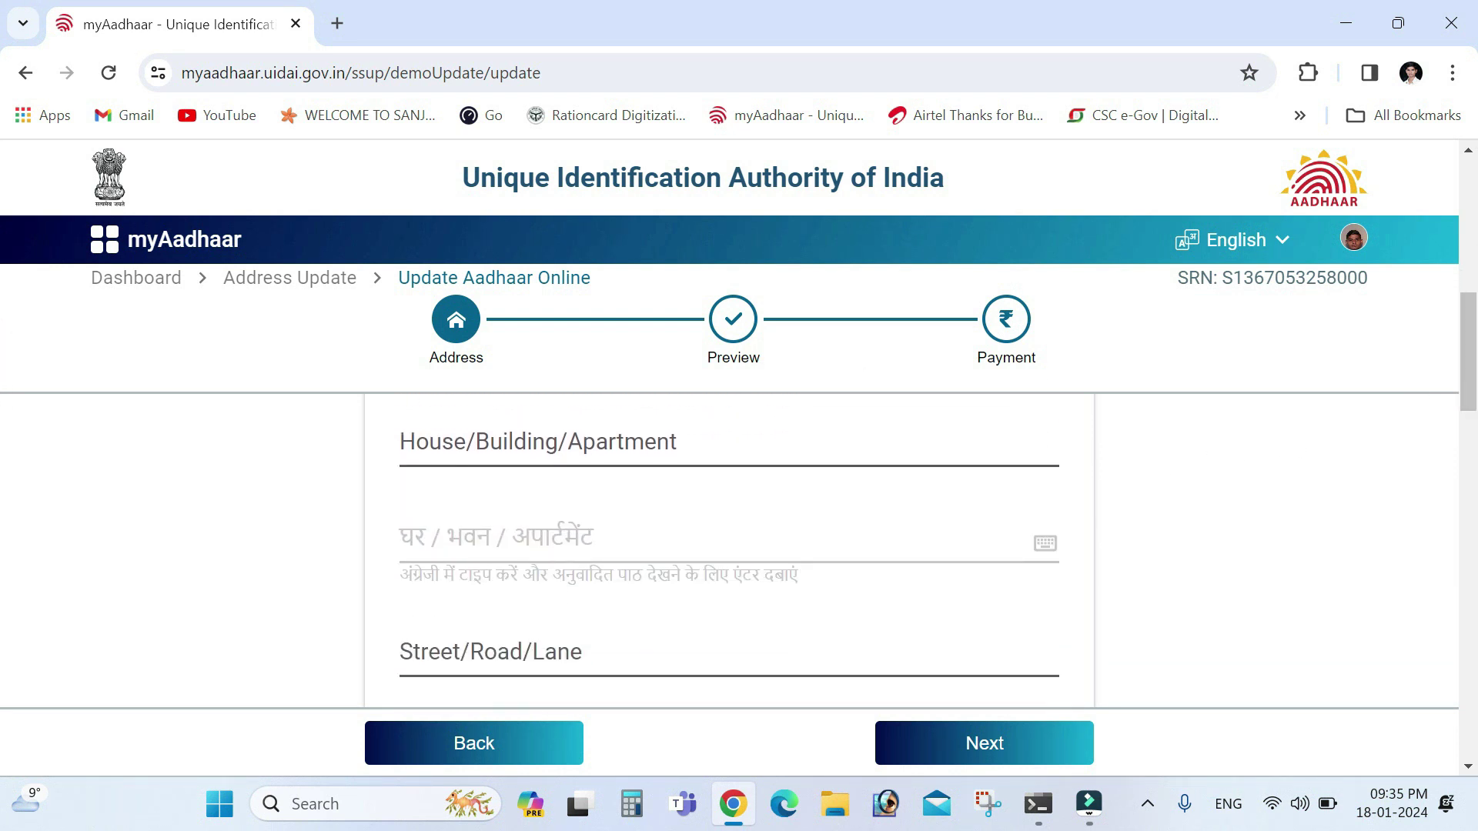
click(619, 452)
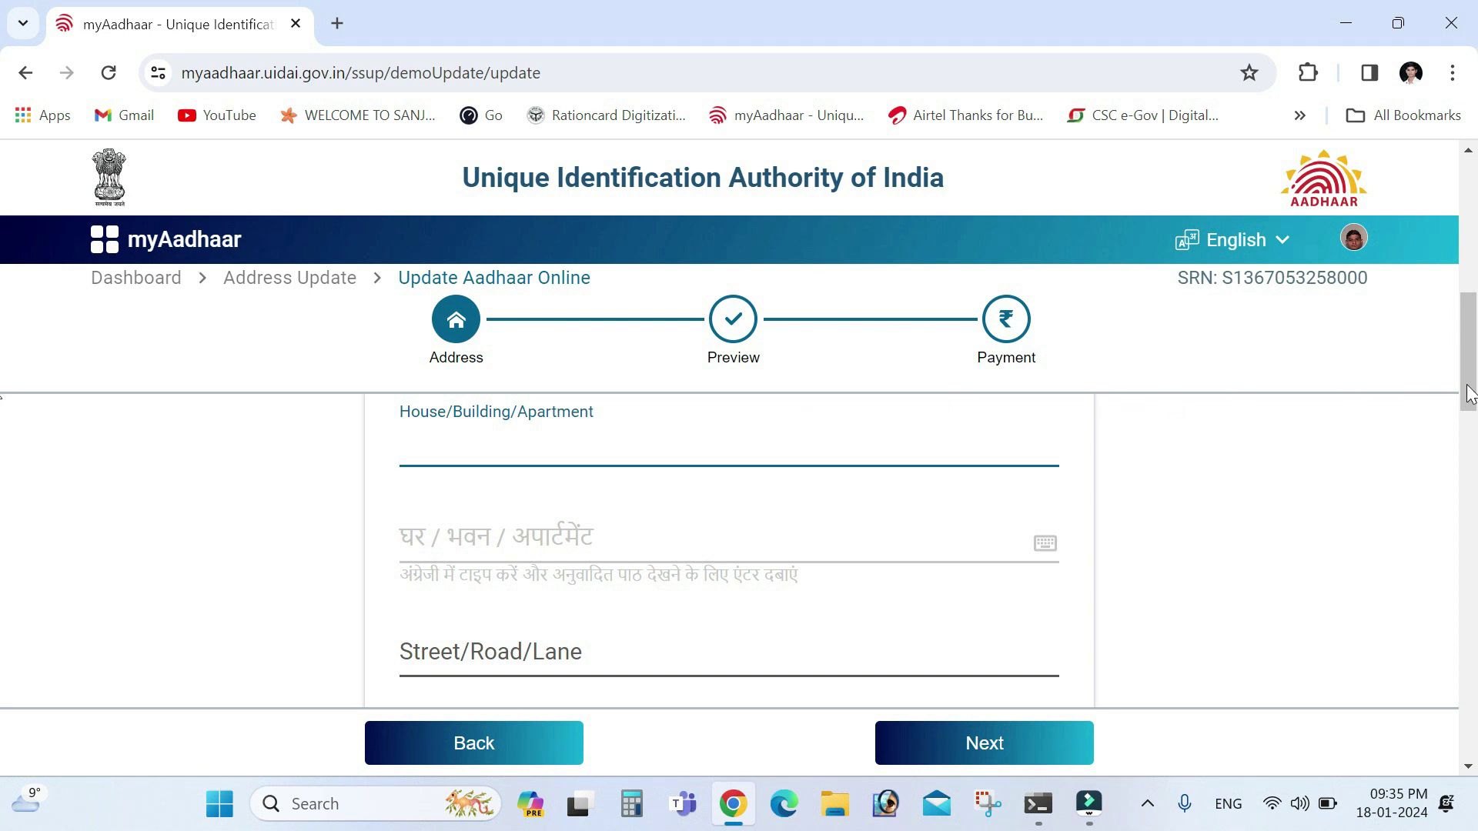
scroll(5, 392, down, 2)
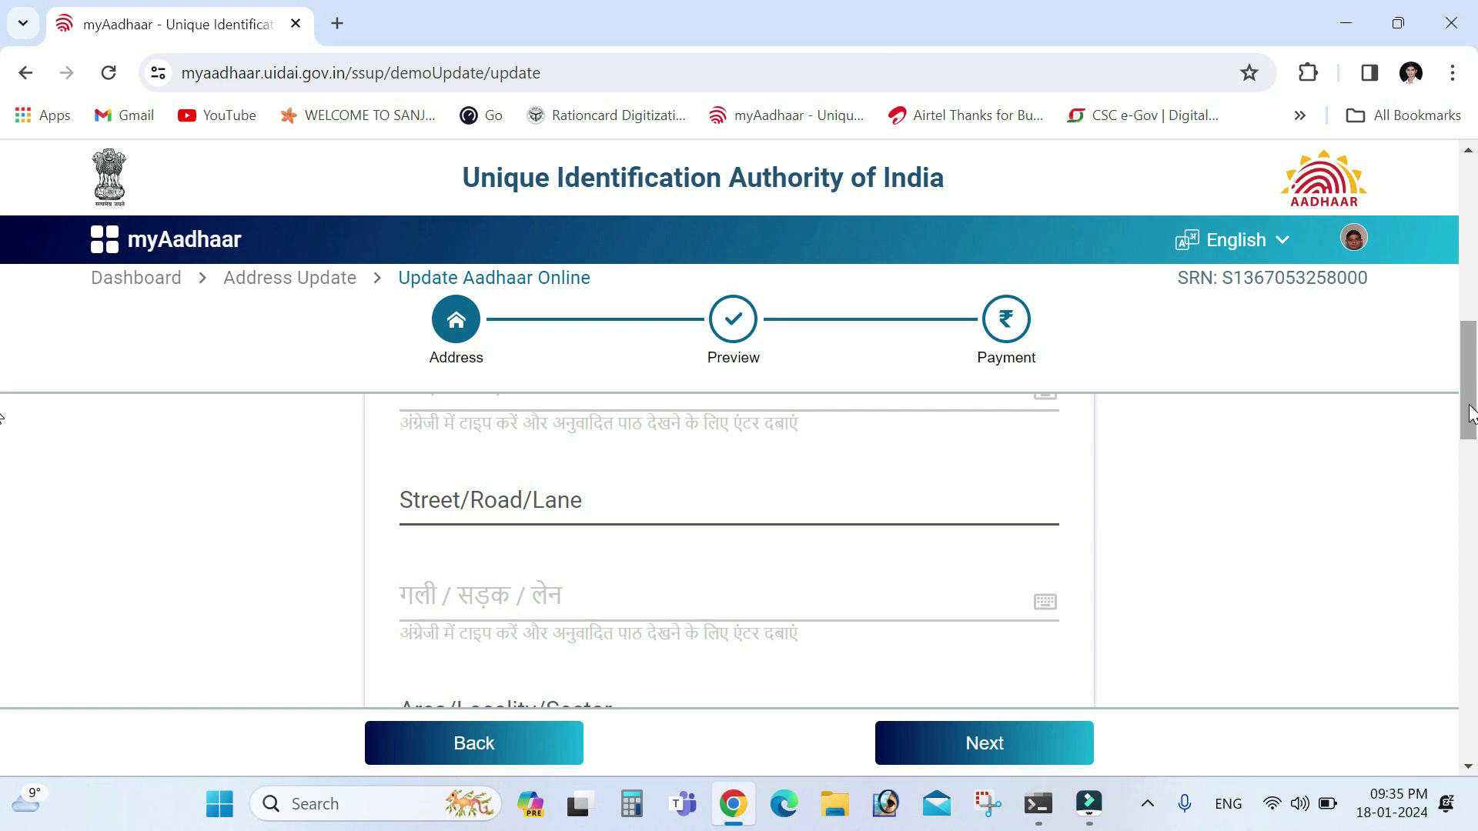
scroll(1468, 415, down, 3)
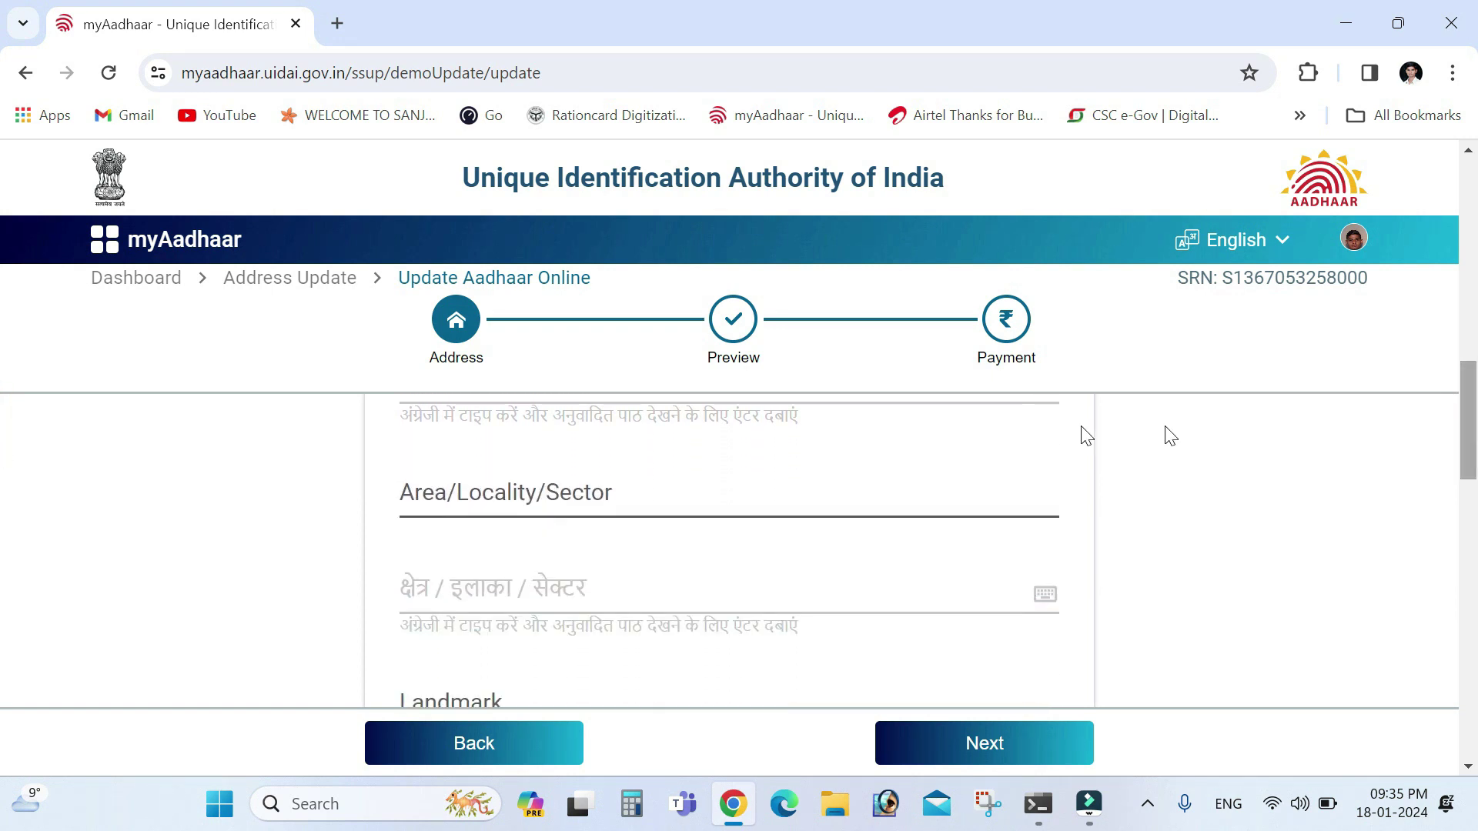
click(703, 498)
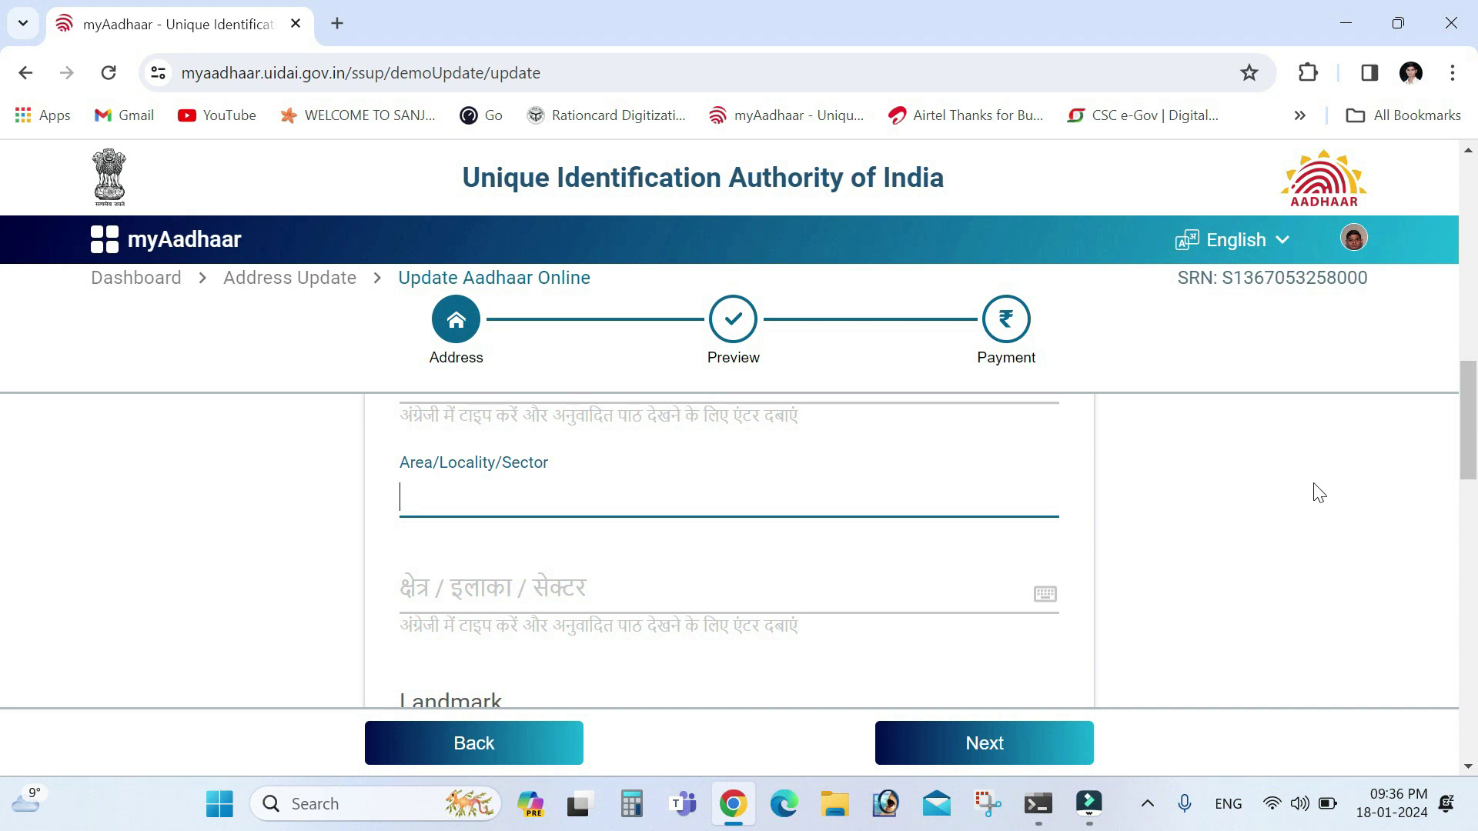
drag(1467, 471, 1469, 523)
click(757, 512)
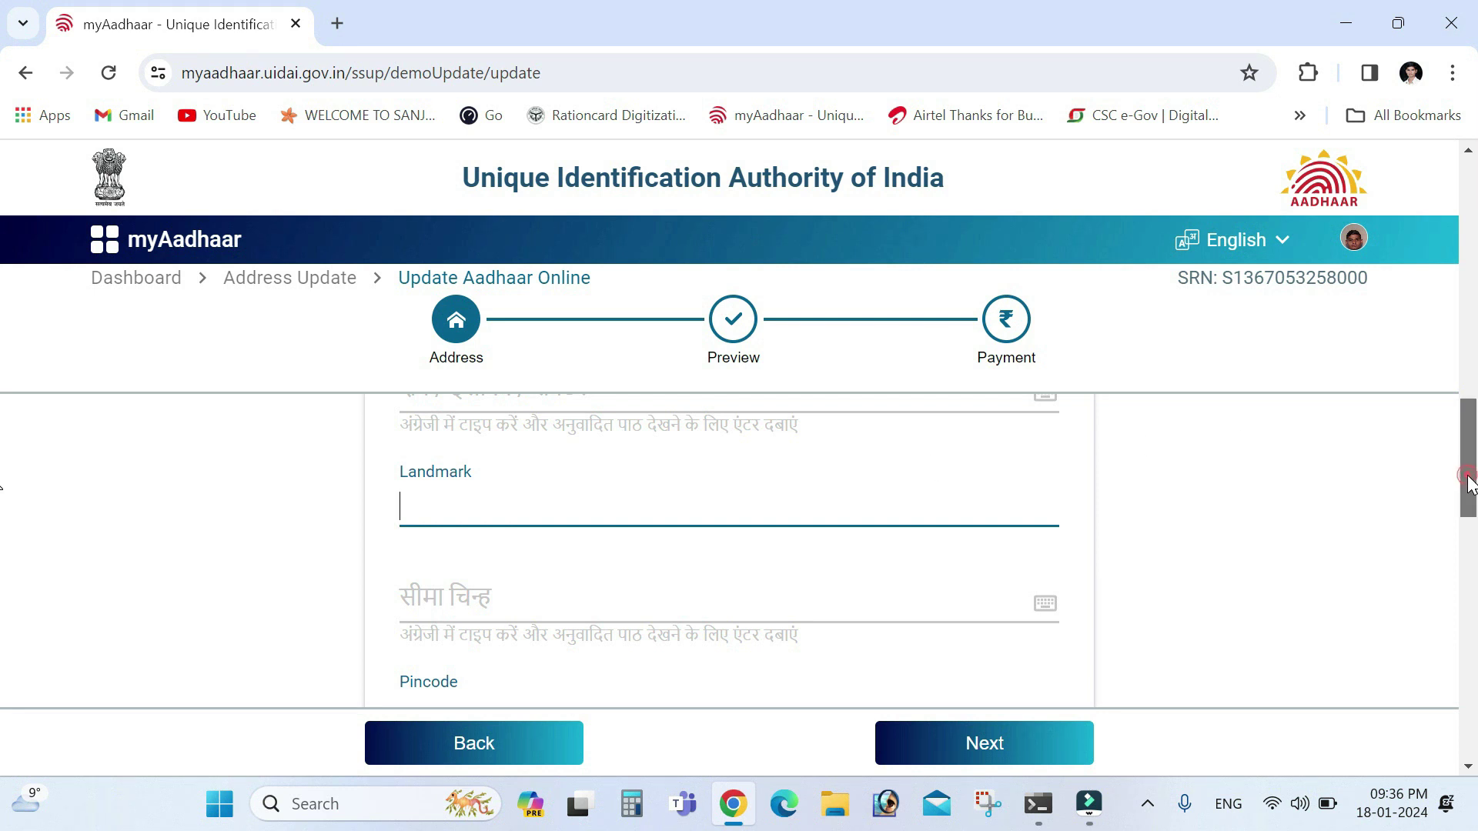
drag(1467, 478, 1389, 511)
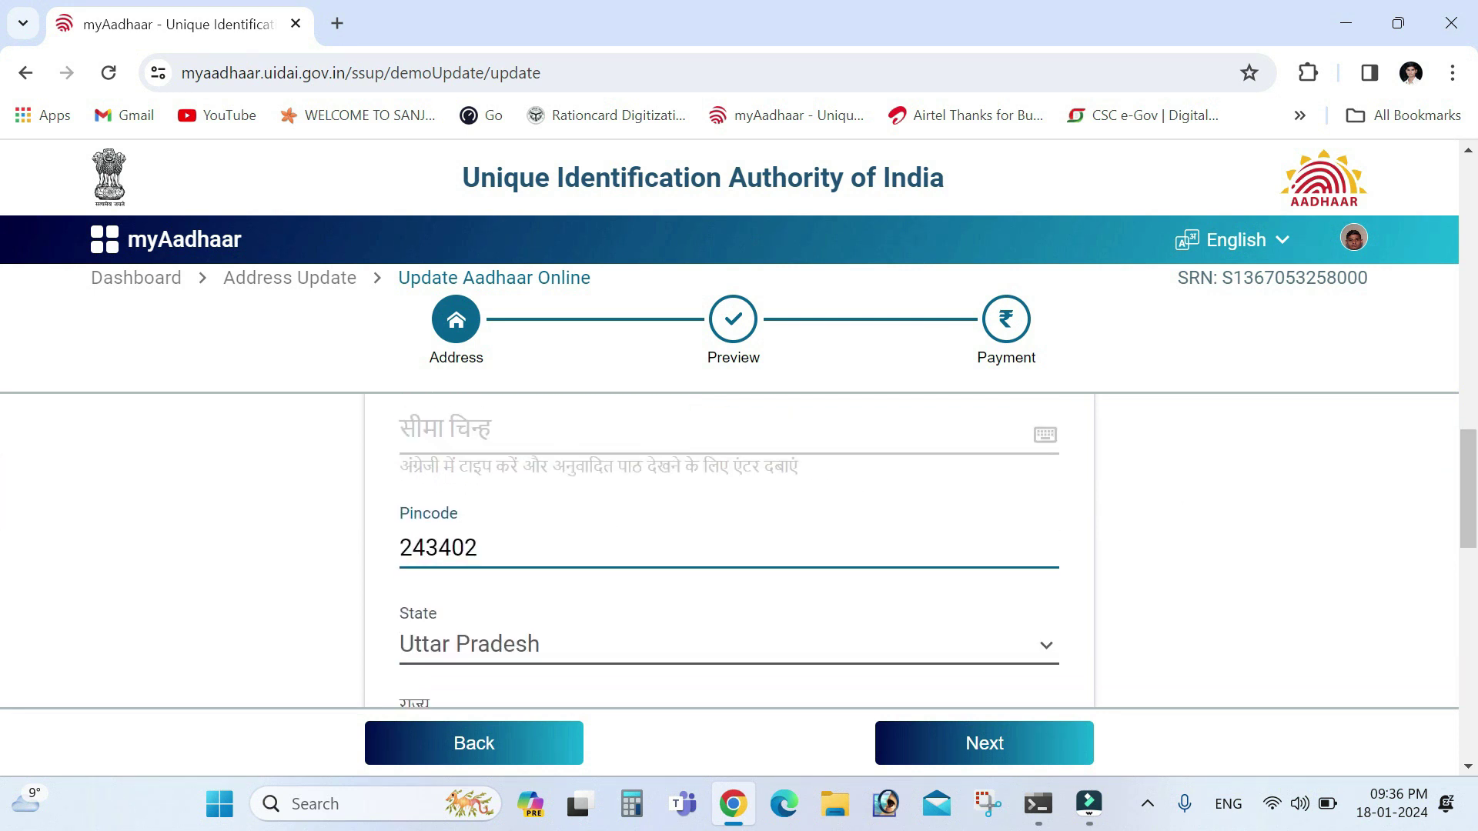
Clear and re-enter the pincode so State and District auto-fill as Uttar Pradesh
click(525, 541)
key(BackSpace)
key(BackSpace)
key(BackSpace)
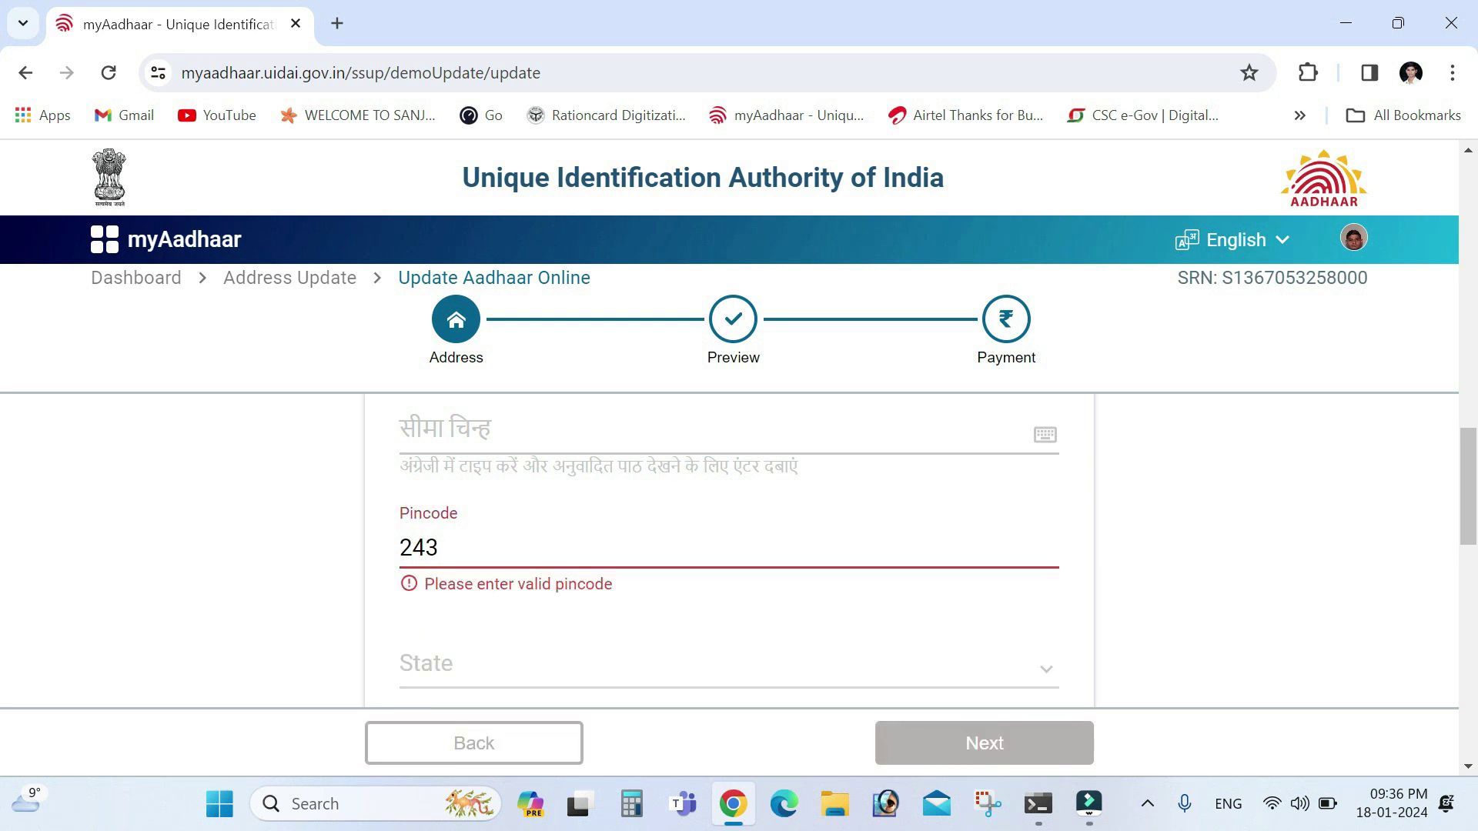
key(BackSpace)
key(BackSpace)
key(BackSpace)
text(243402)
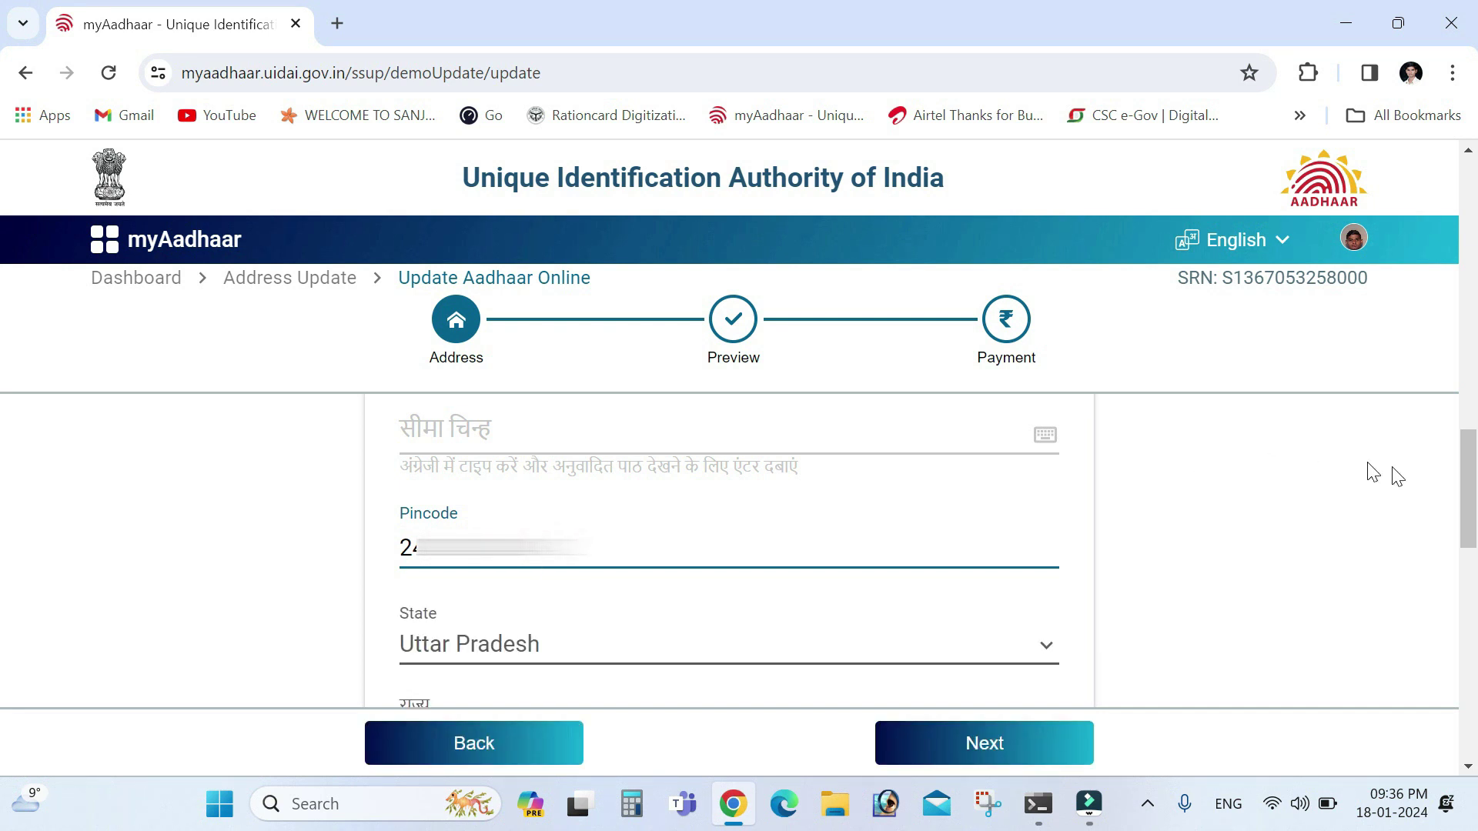
click(1467, 504)
Pick the village from the Village/Town/City list so its Hindi name fills in
drag(1467, 504, 1473, 605)
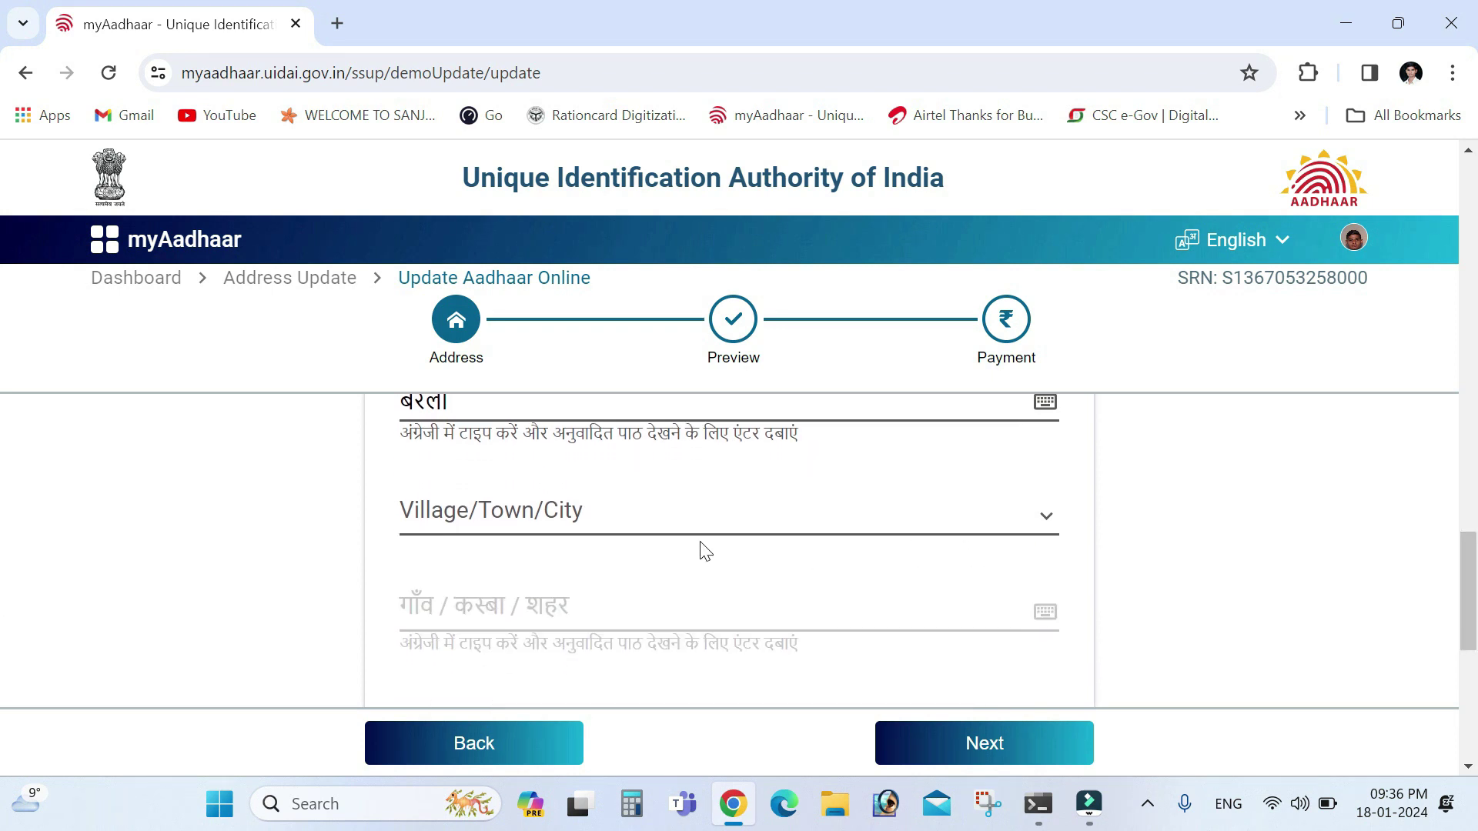
click(688, 525)
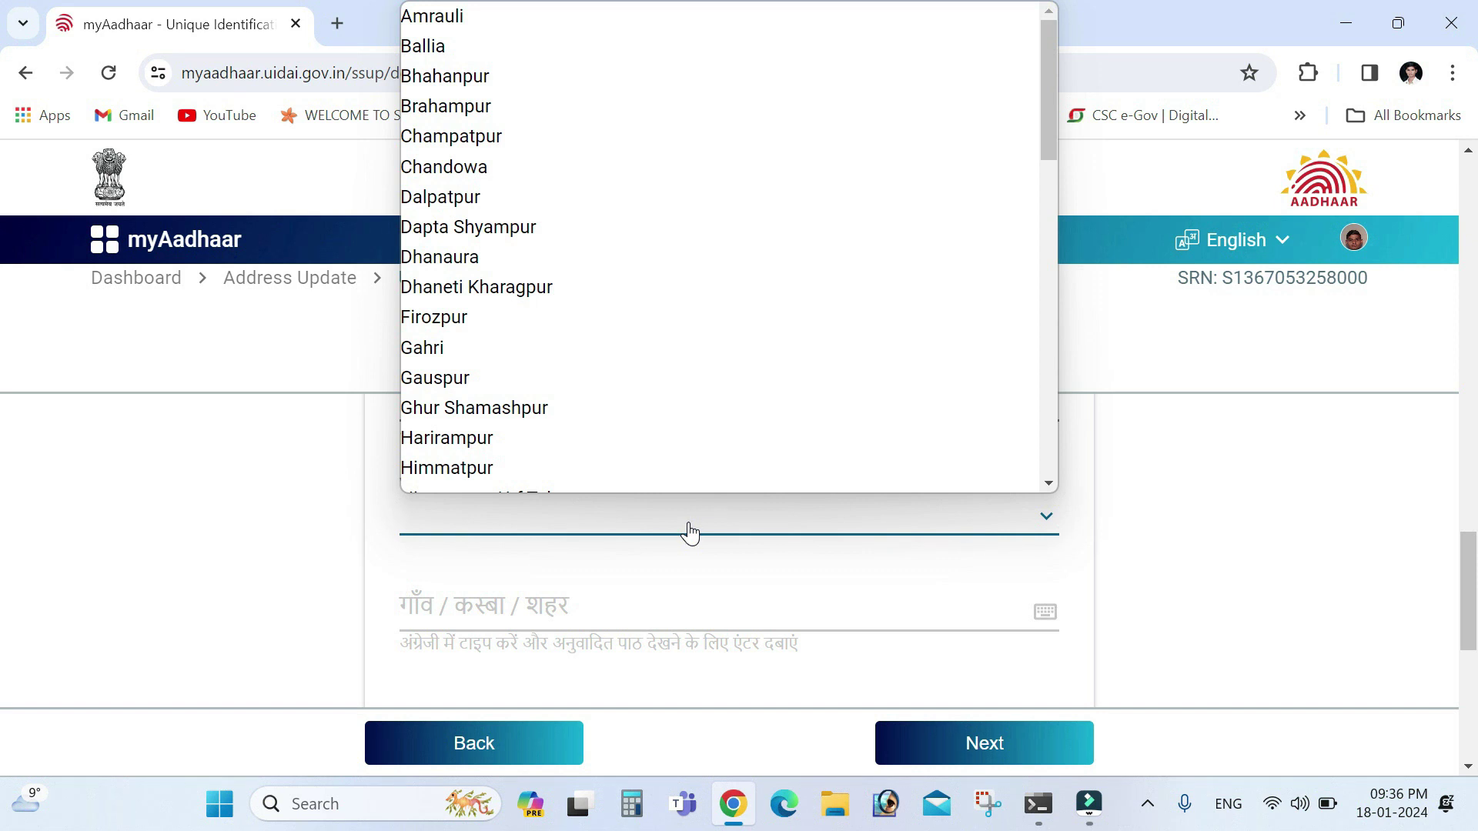
key(Down)
key(Down)
key(Down)
key(Down)
key(Down)
key(Down)
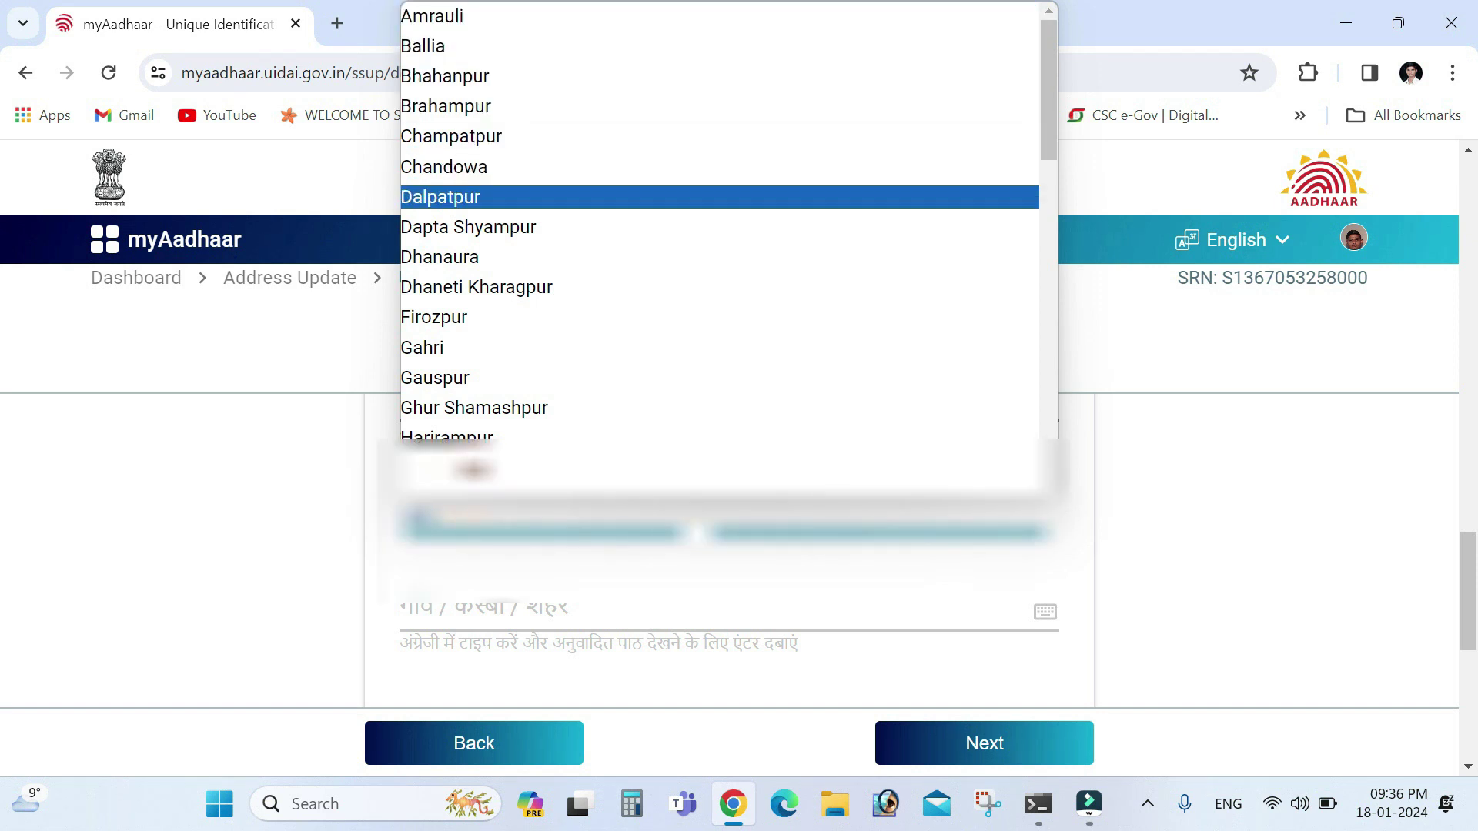
key(Down)
key(Down)
key(s)
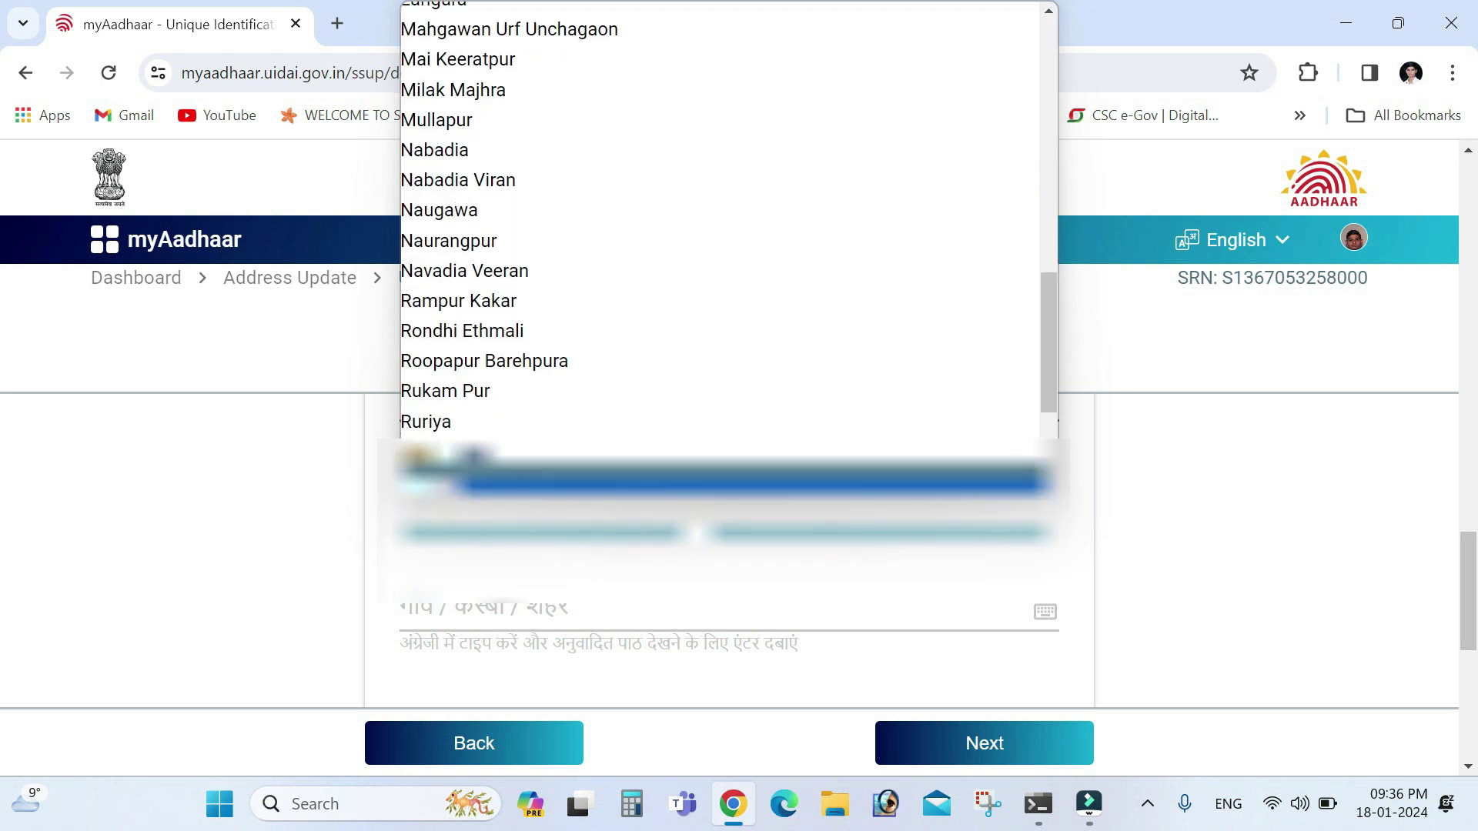
key(Down)
key(Down)
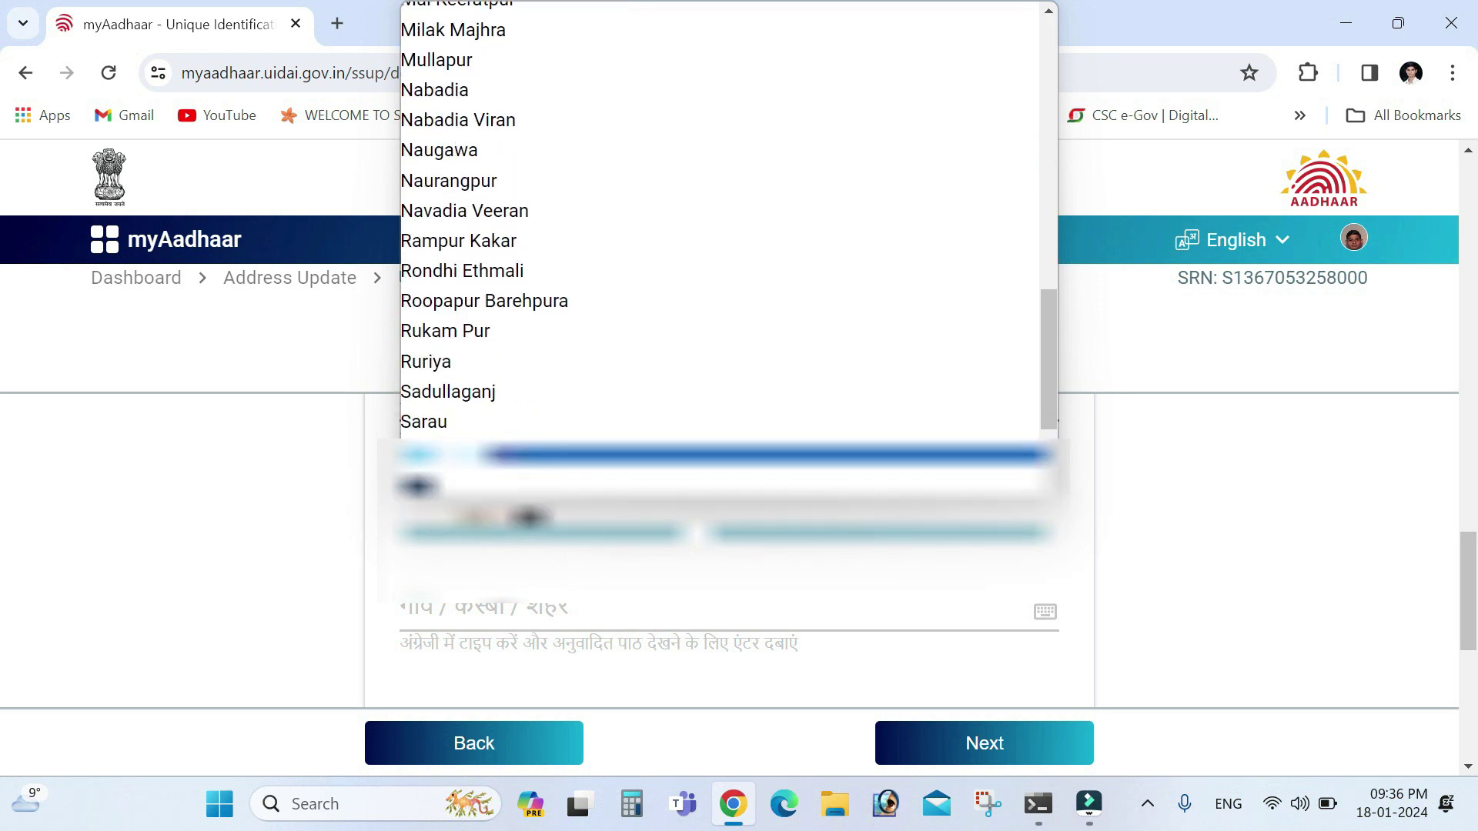
key(Return)
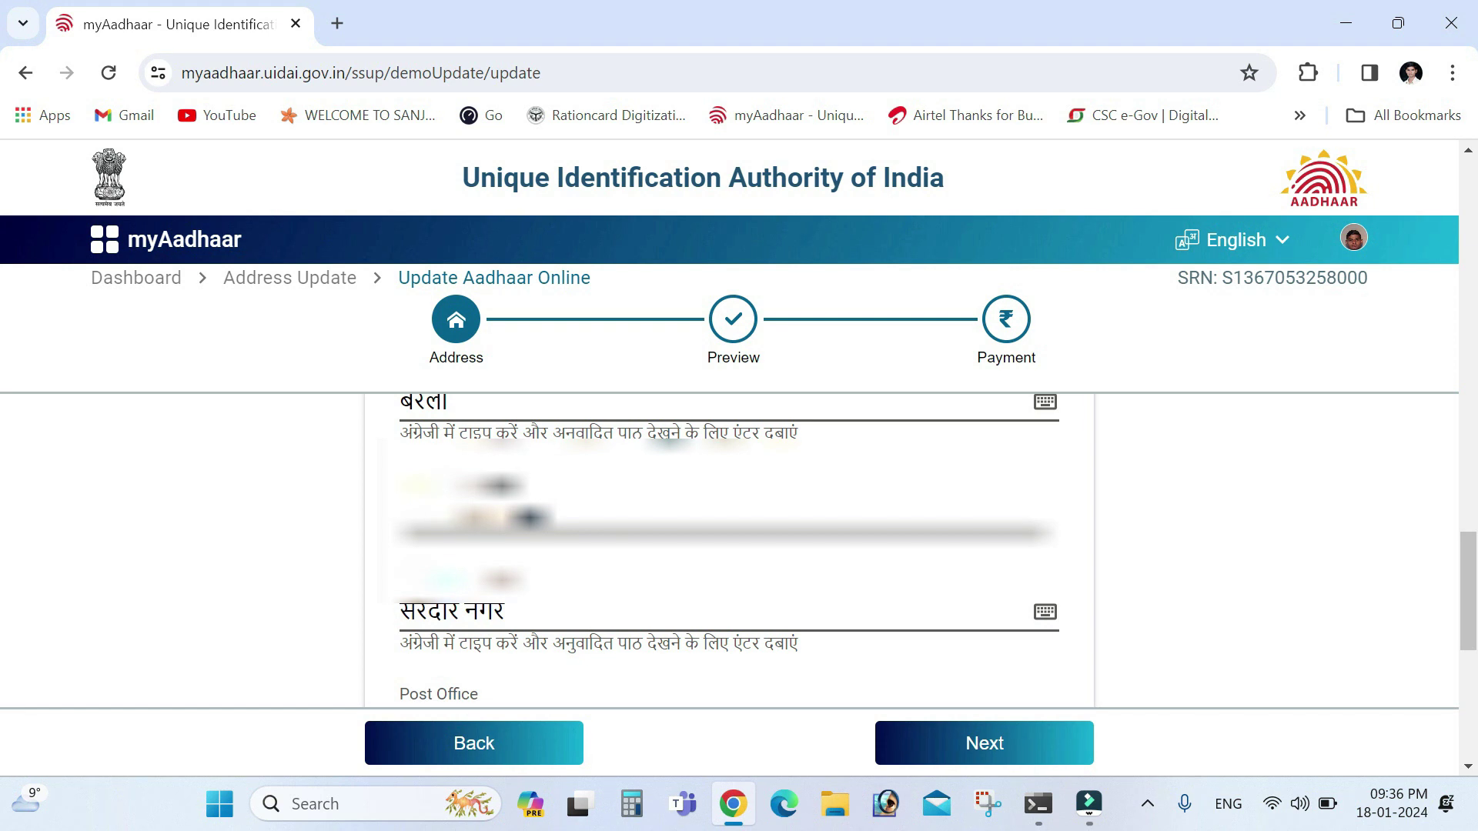
click(663, 610)
Scroll to the document section and open the supporting document type list
drag(1467, 593, 1470, 648)
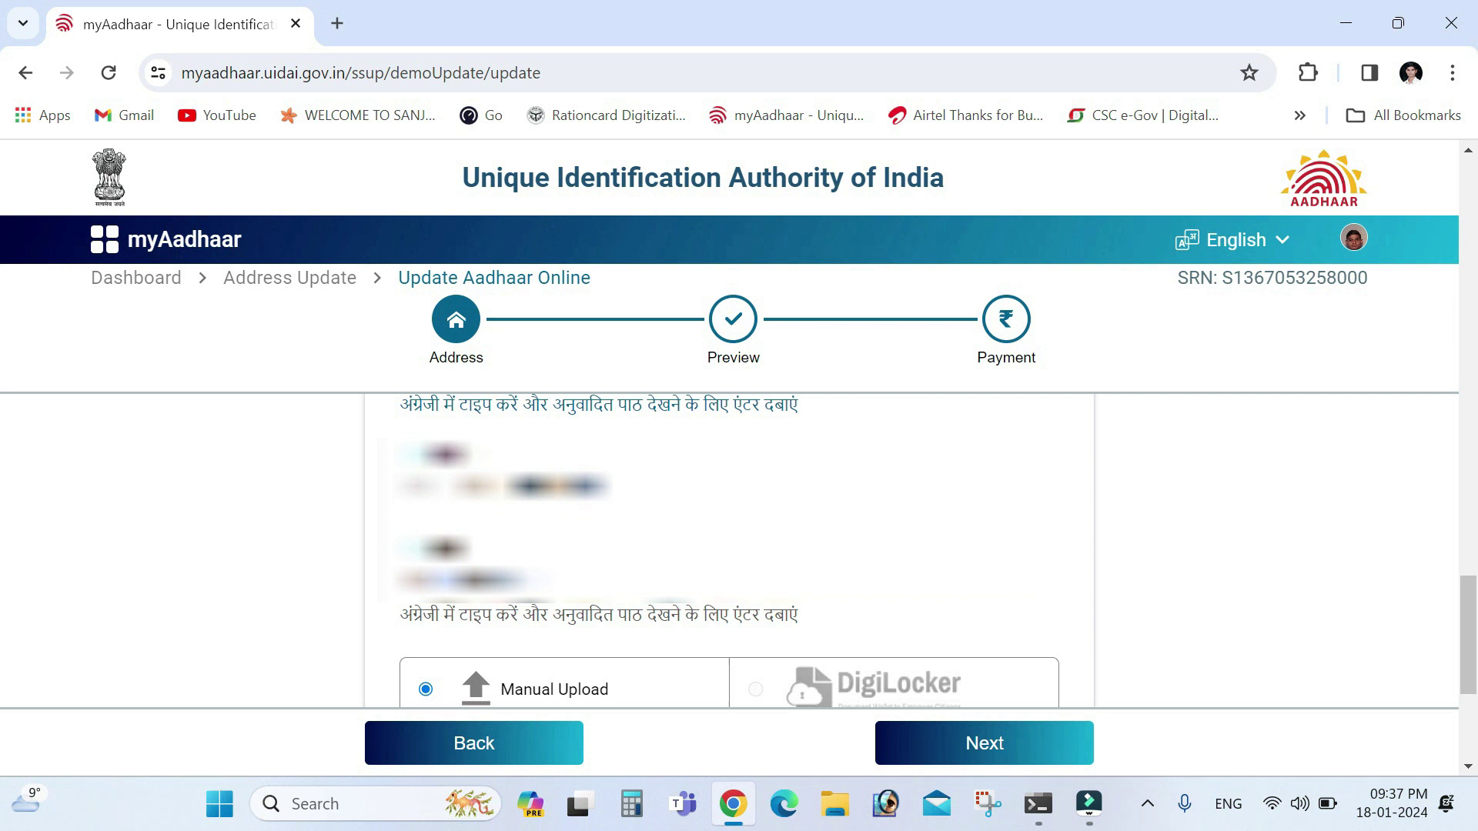
drag(1469, 637, 1471, 671)
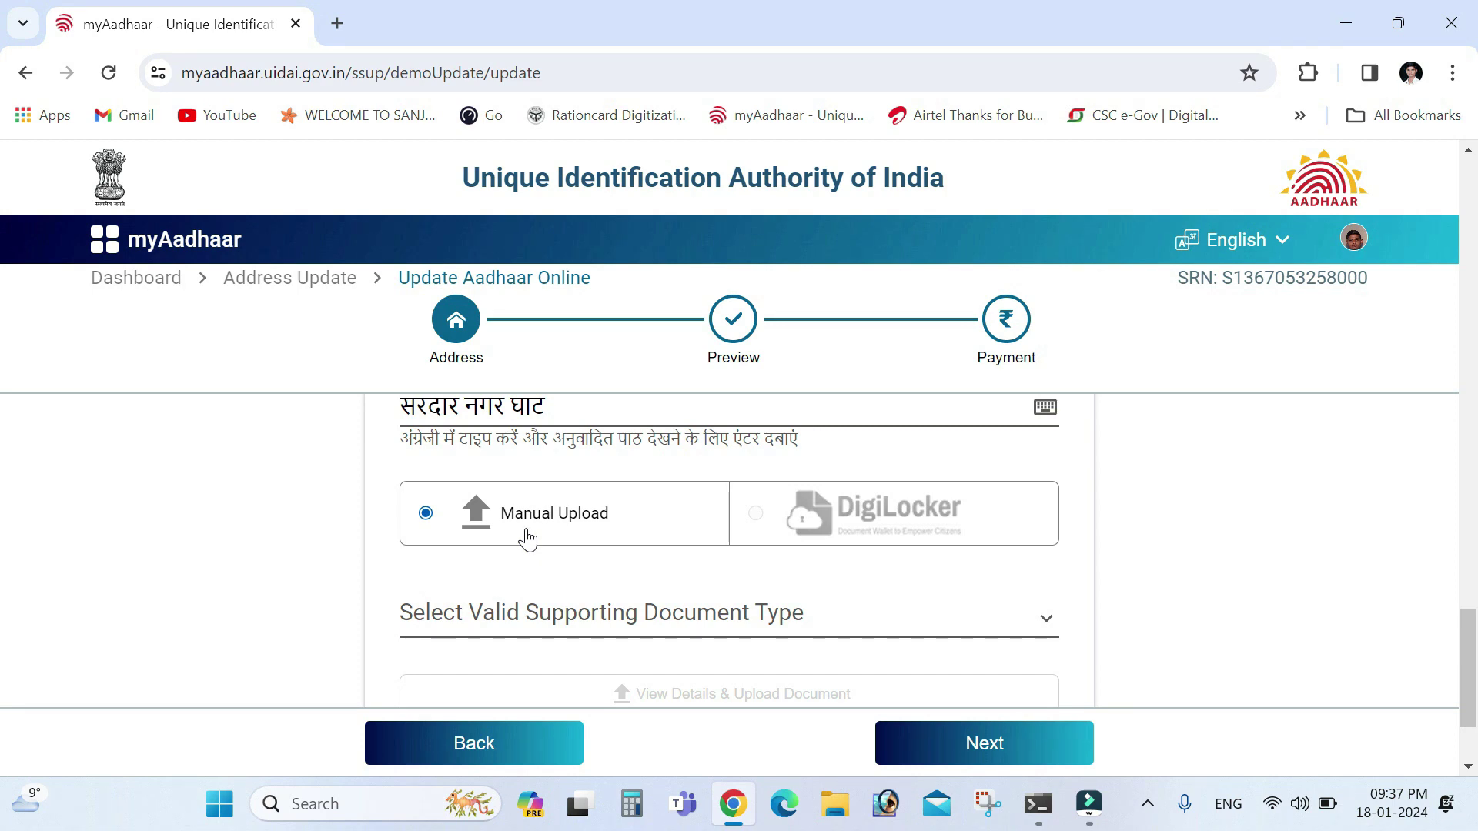
click(569, 620)
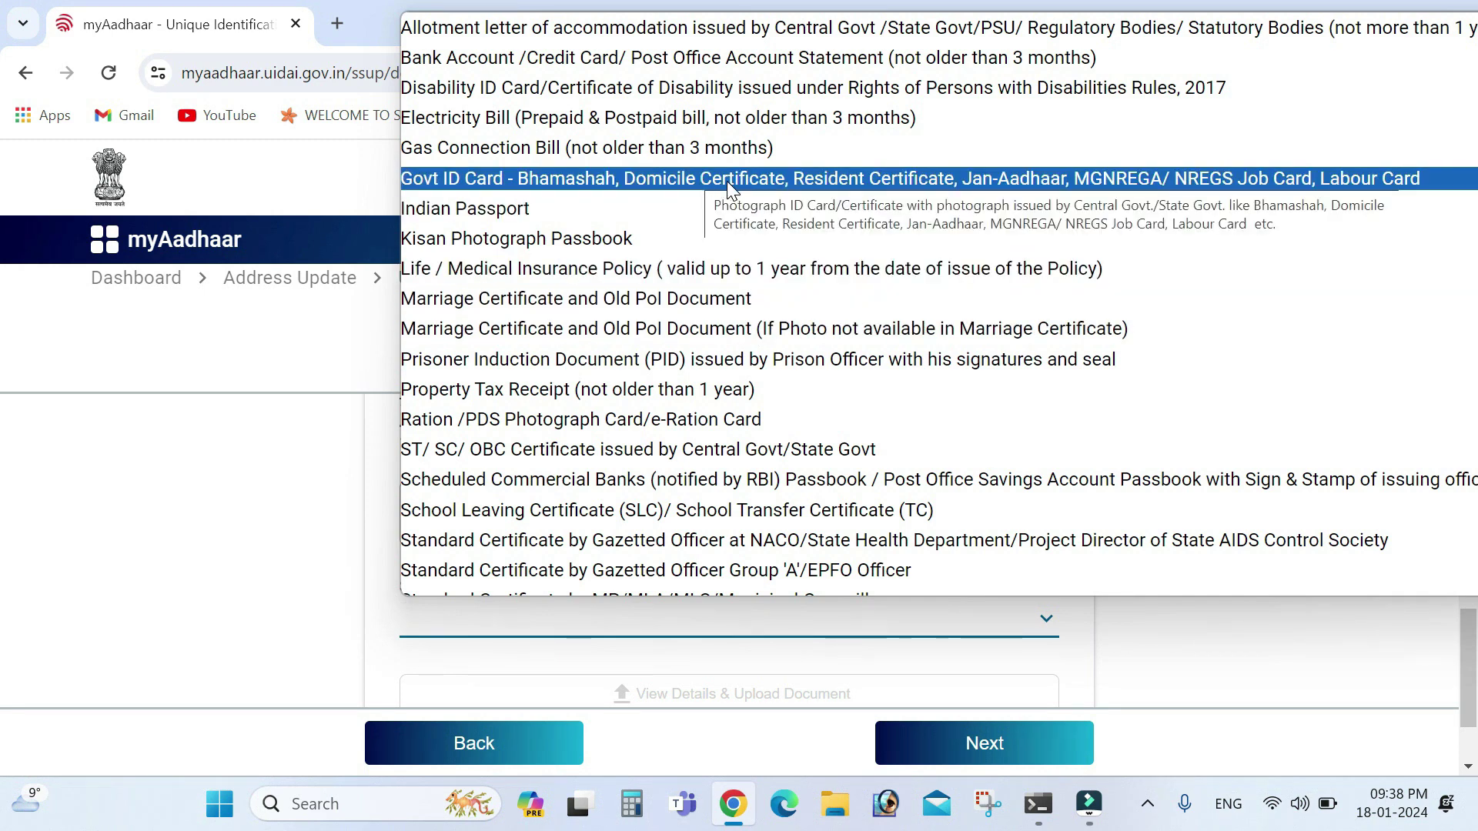
Choose Govt ID Card as the supporting document and acknowledge the advisory
click(674, 178)
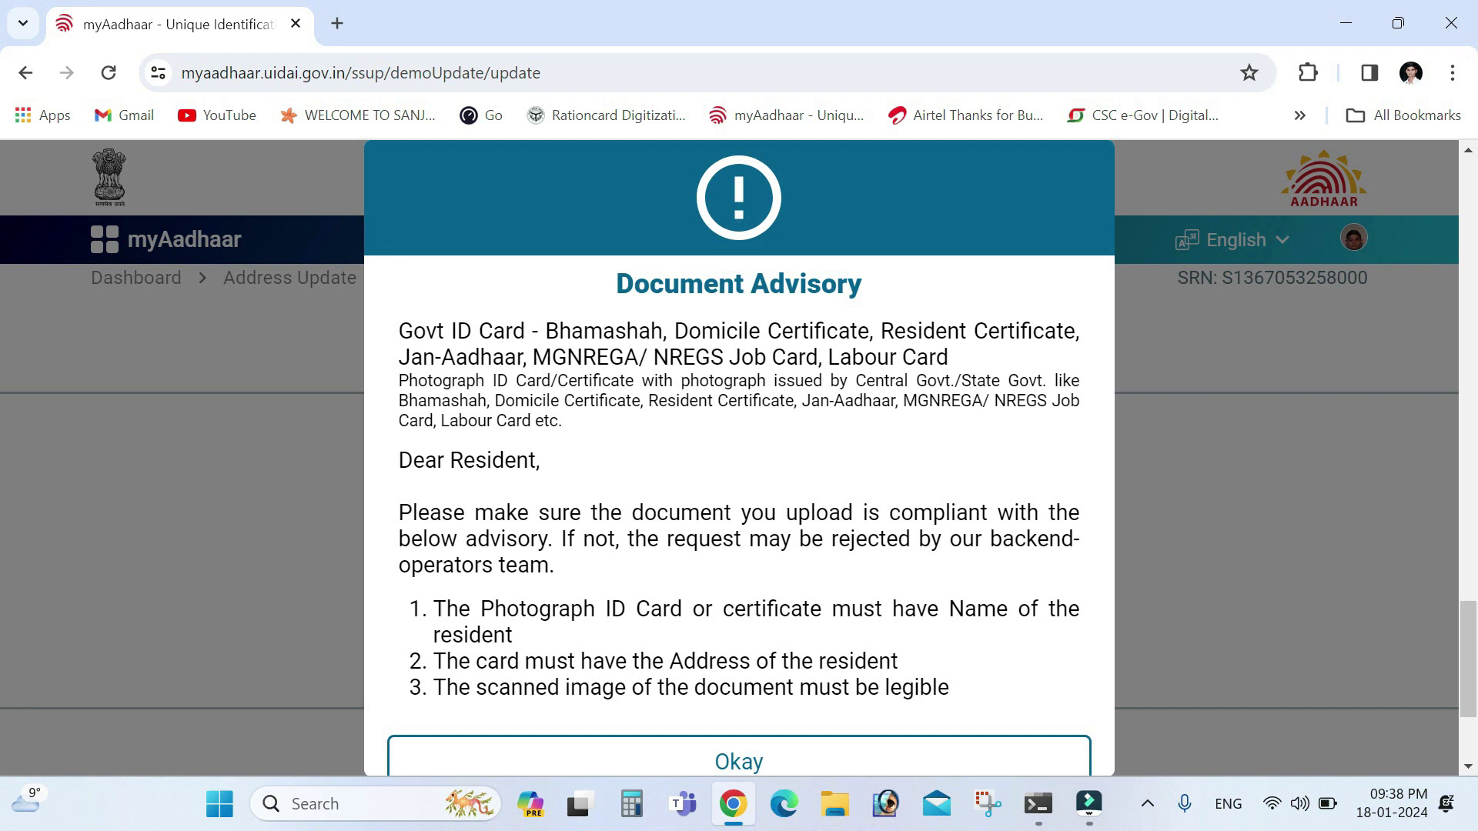
click(754, 759)
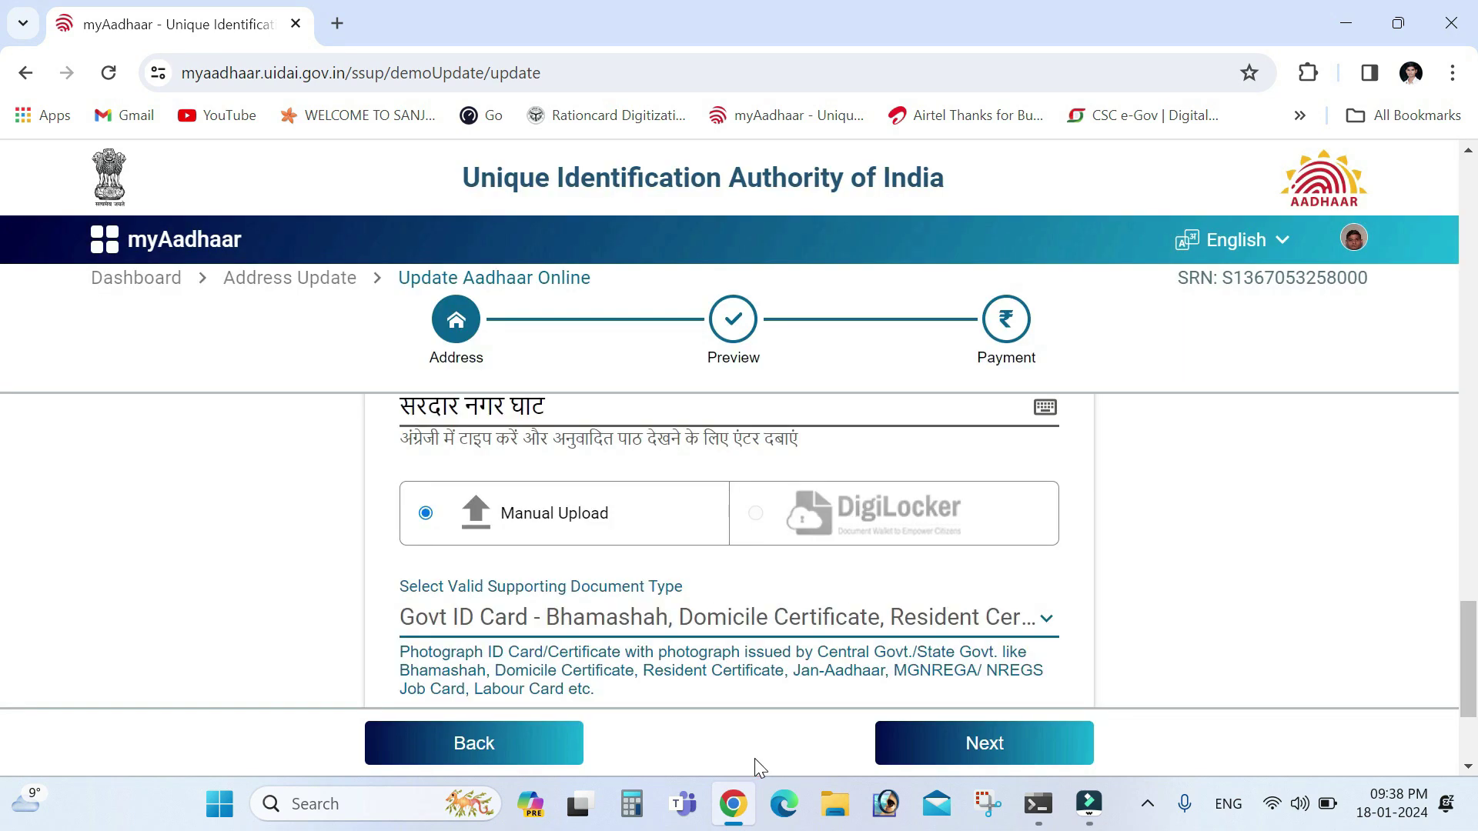
click(510, 531)
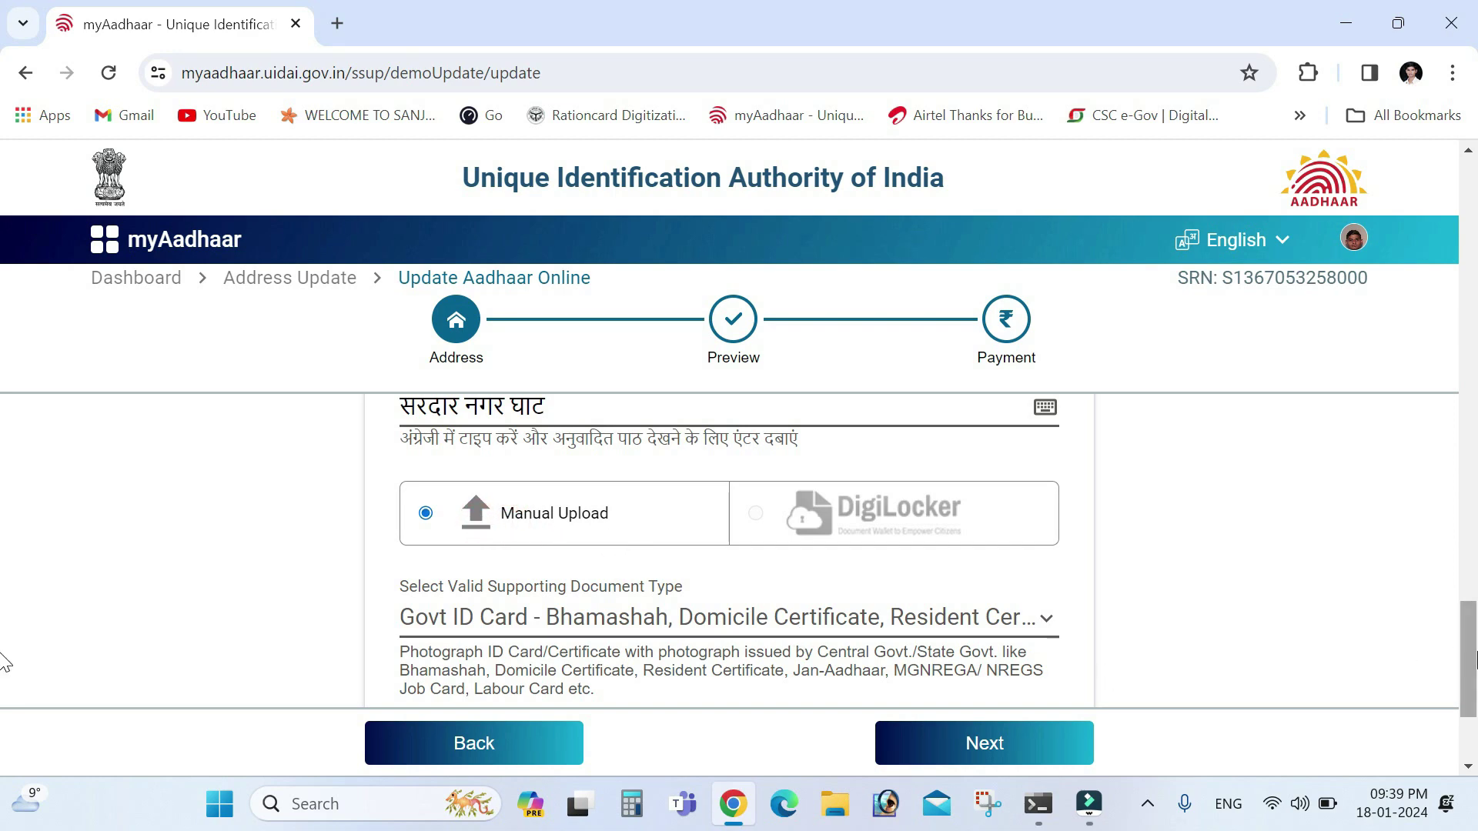
drag(1468, 651, 1455, 683)
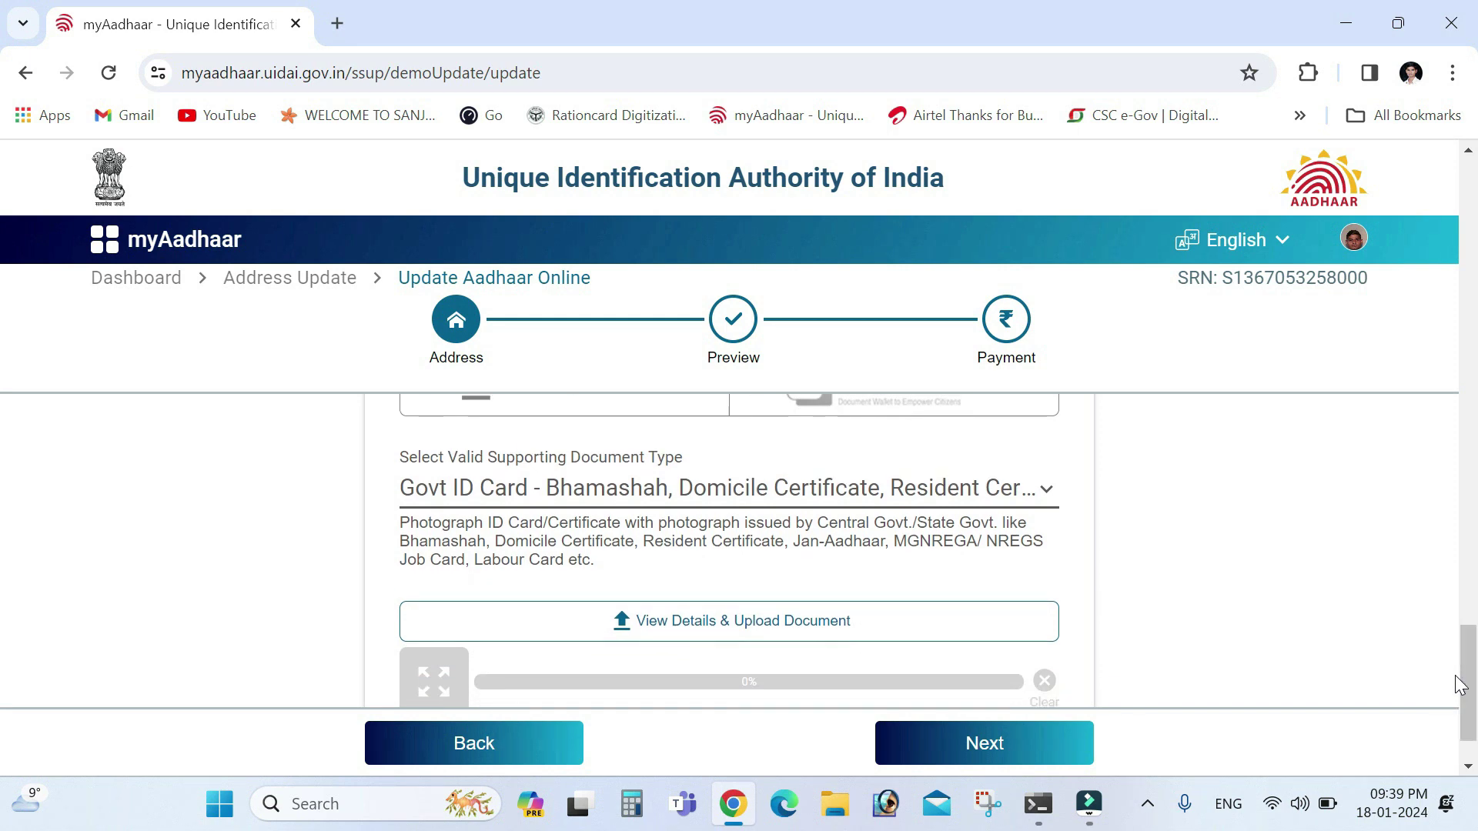
click(781, 633)
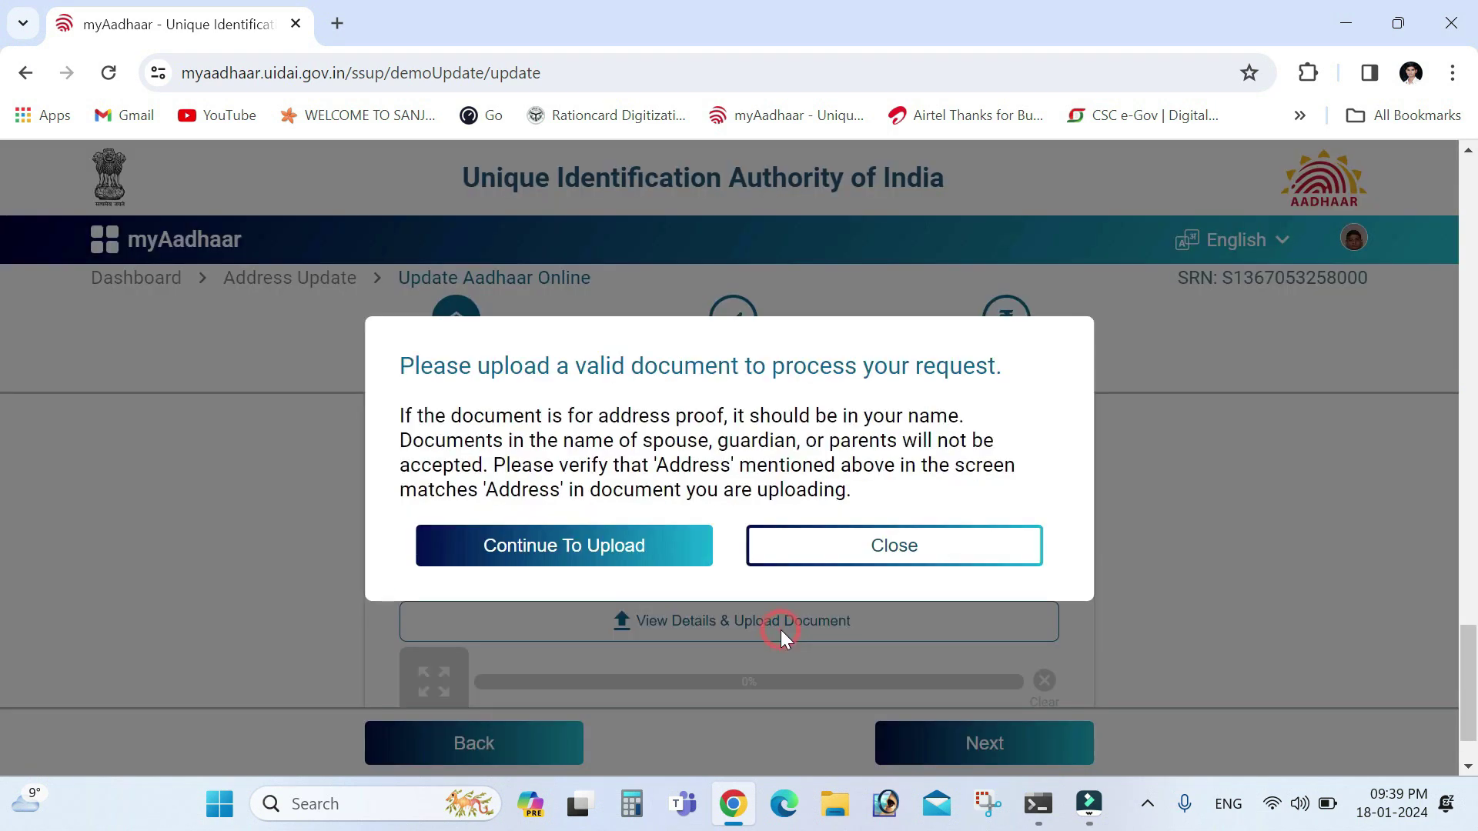
Upload the supporting document from the New Volume (D:) drive and move to Preview
click(625, 561)
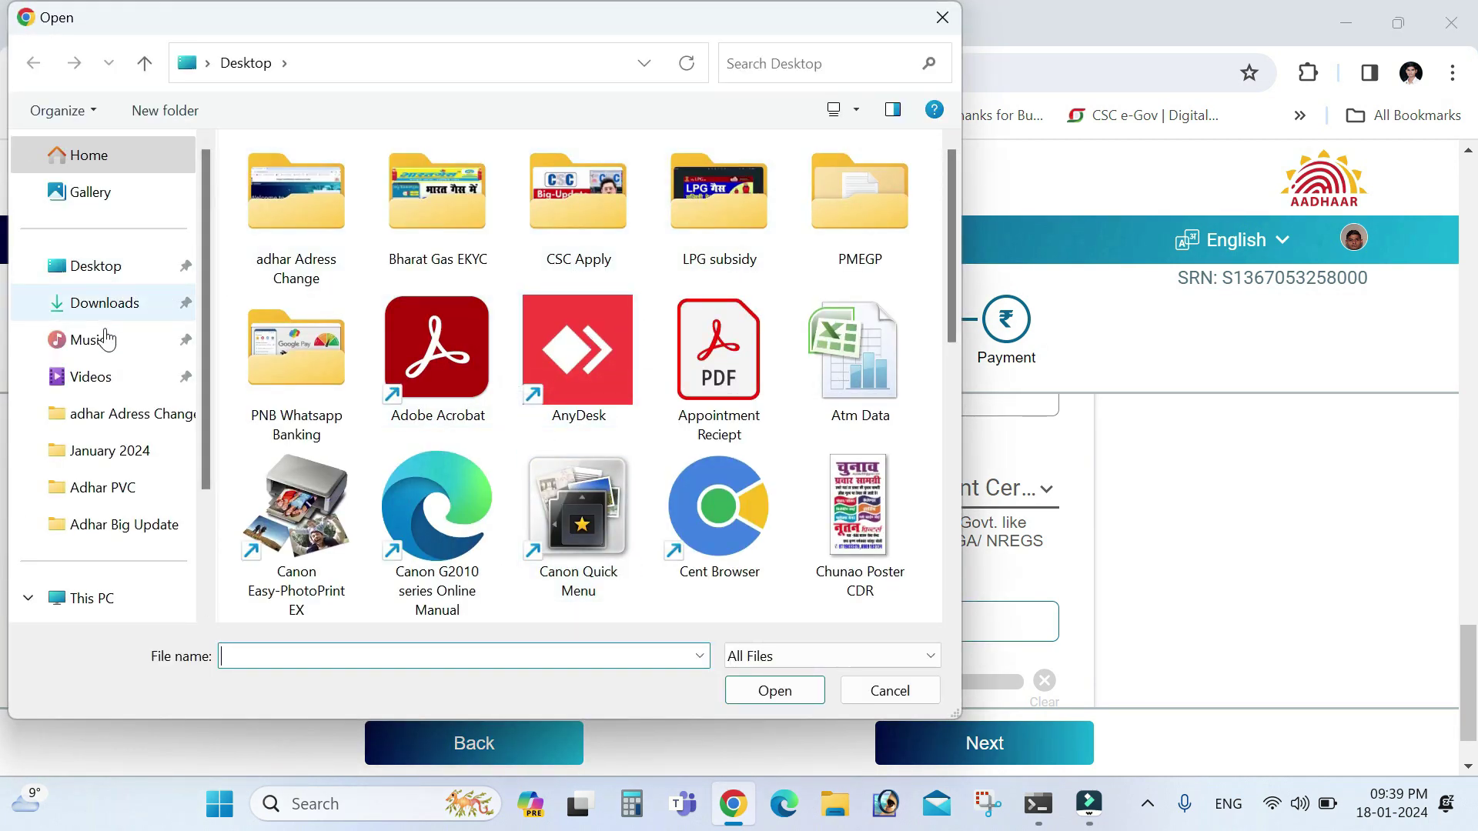
click(205, 528)
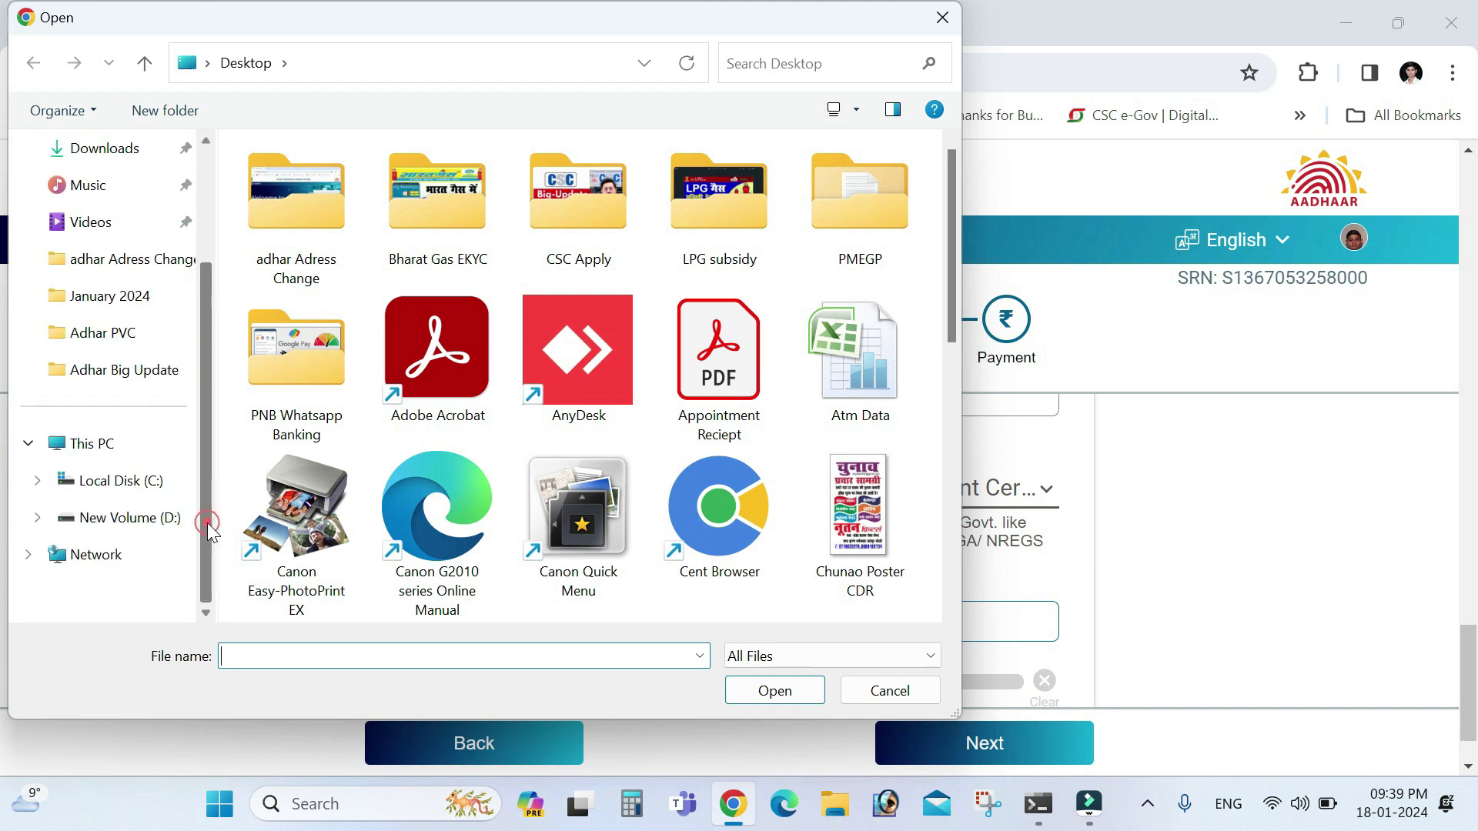
click(142, 531)
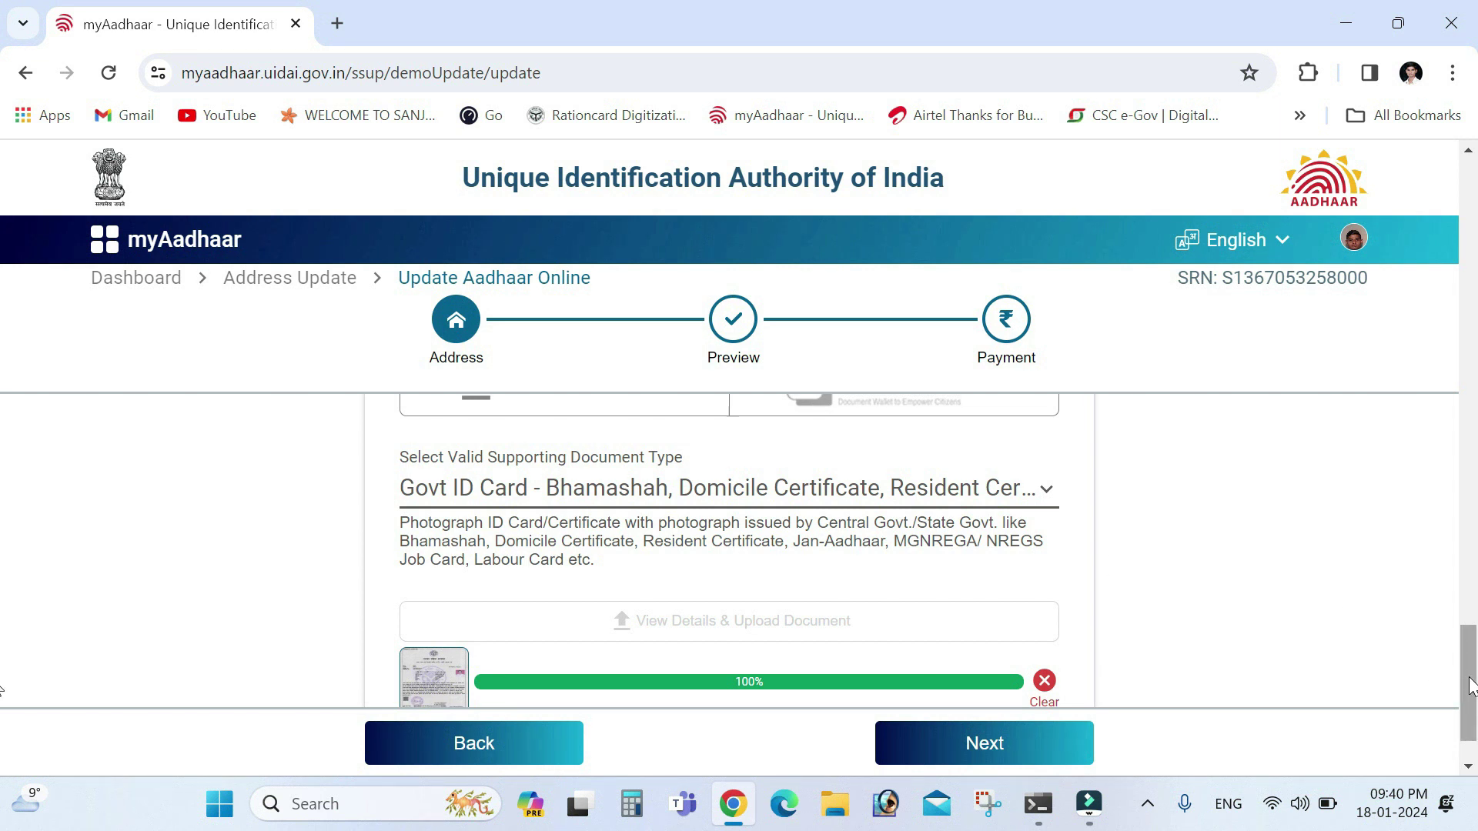
drag(1466, 678, 1470, 712)
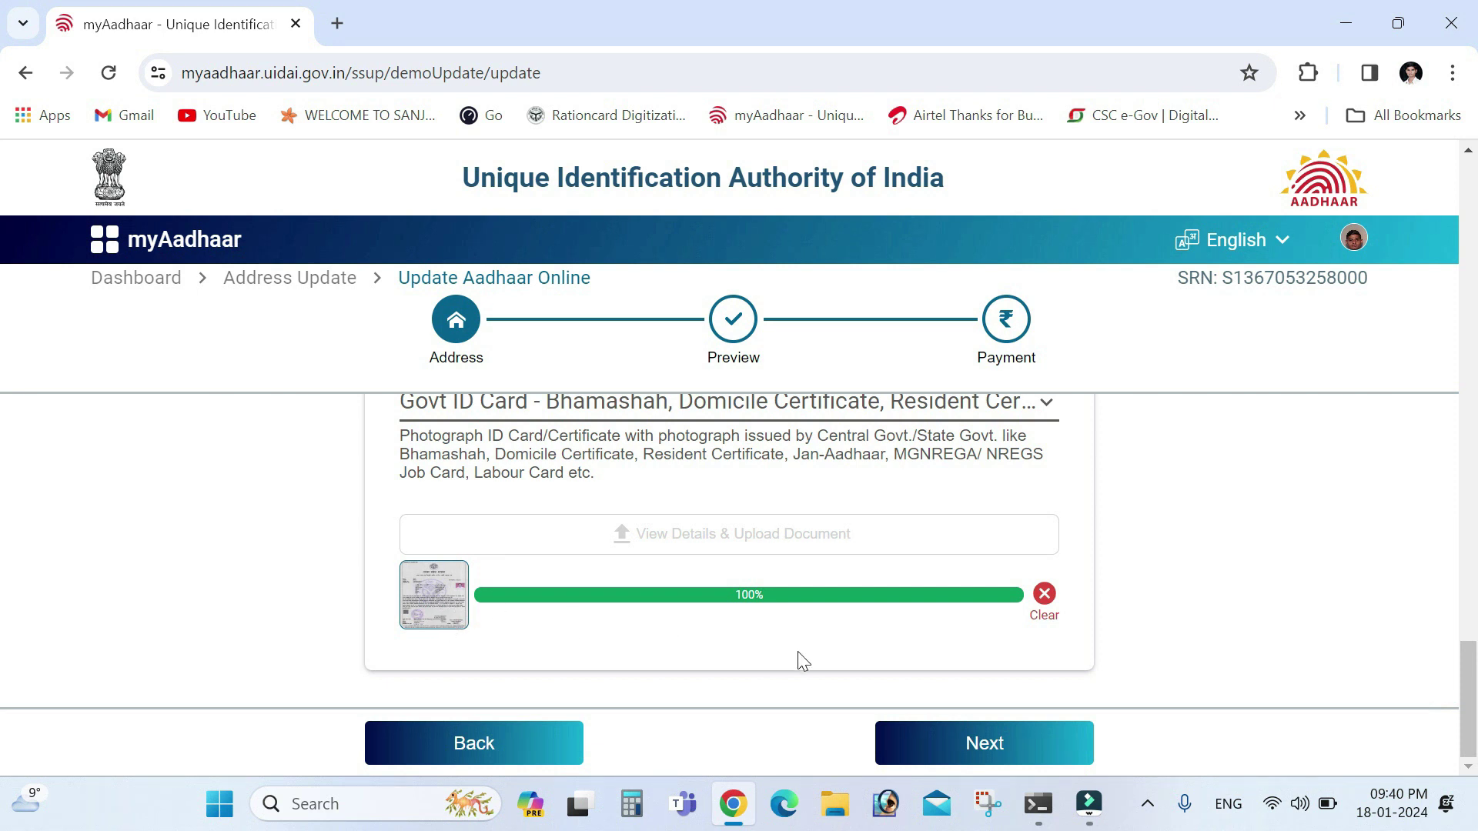
click(927, 743)
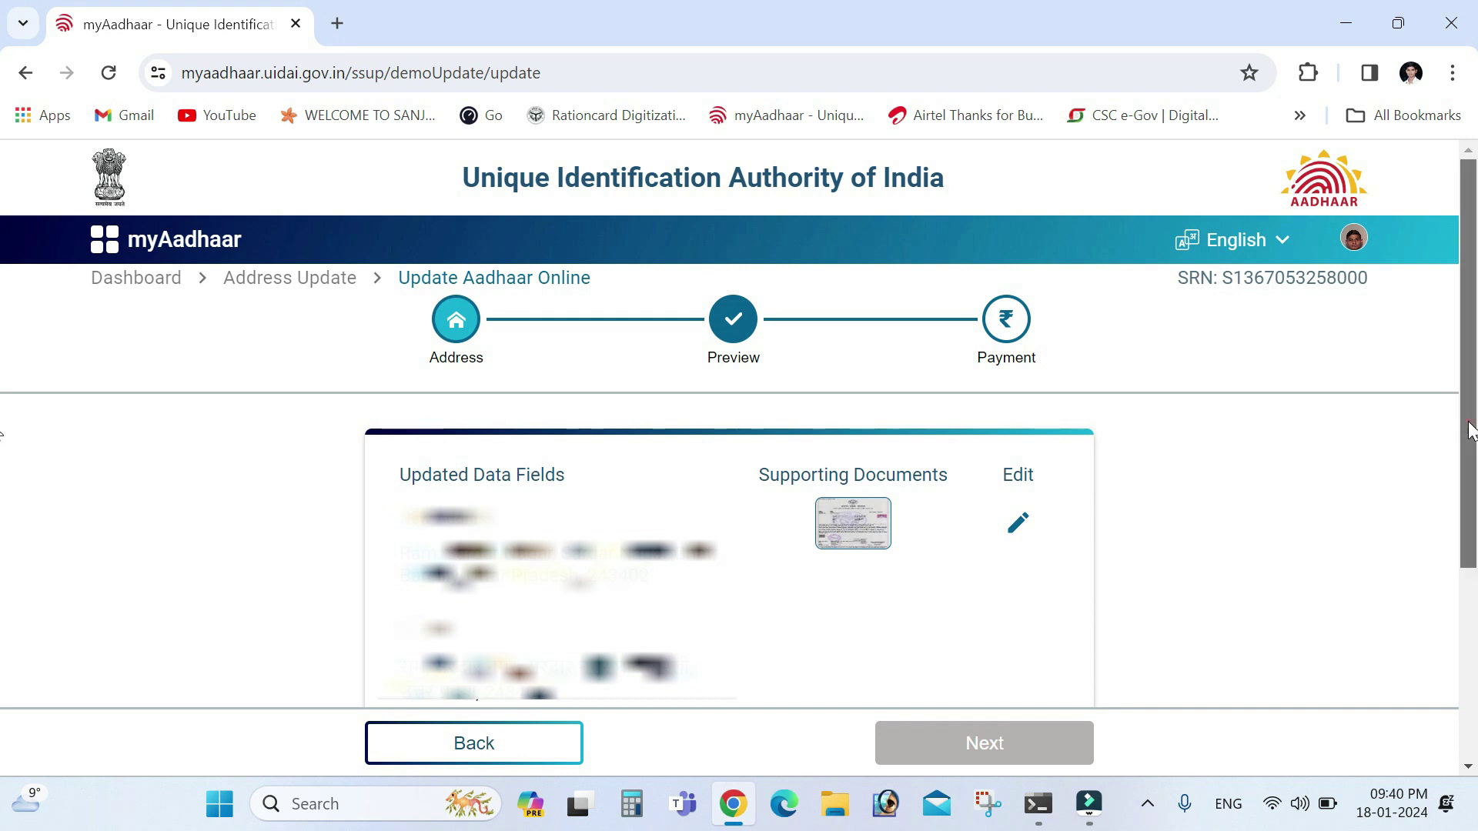
Accept the transliteration and information-accuracy declarations and continue to the Rs. 50 payment
scroll(4, 431, down, 1)
scroll(4, 468, down, 1)
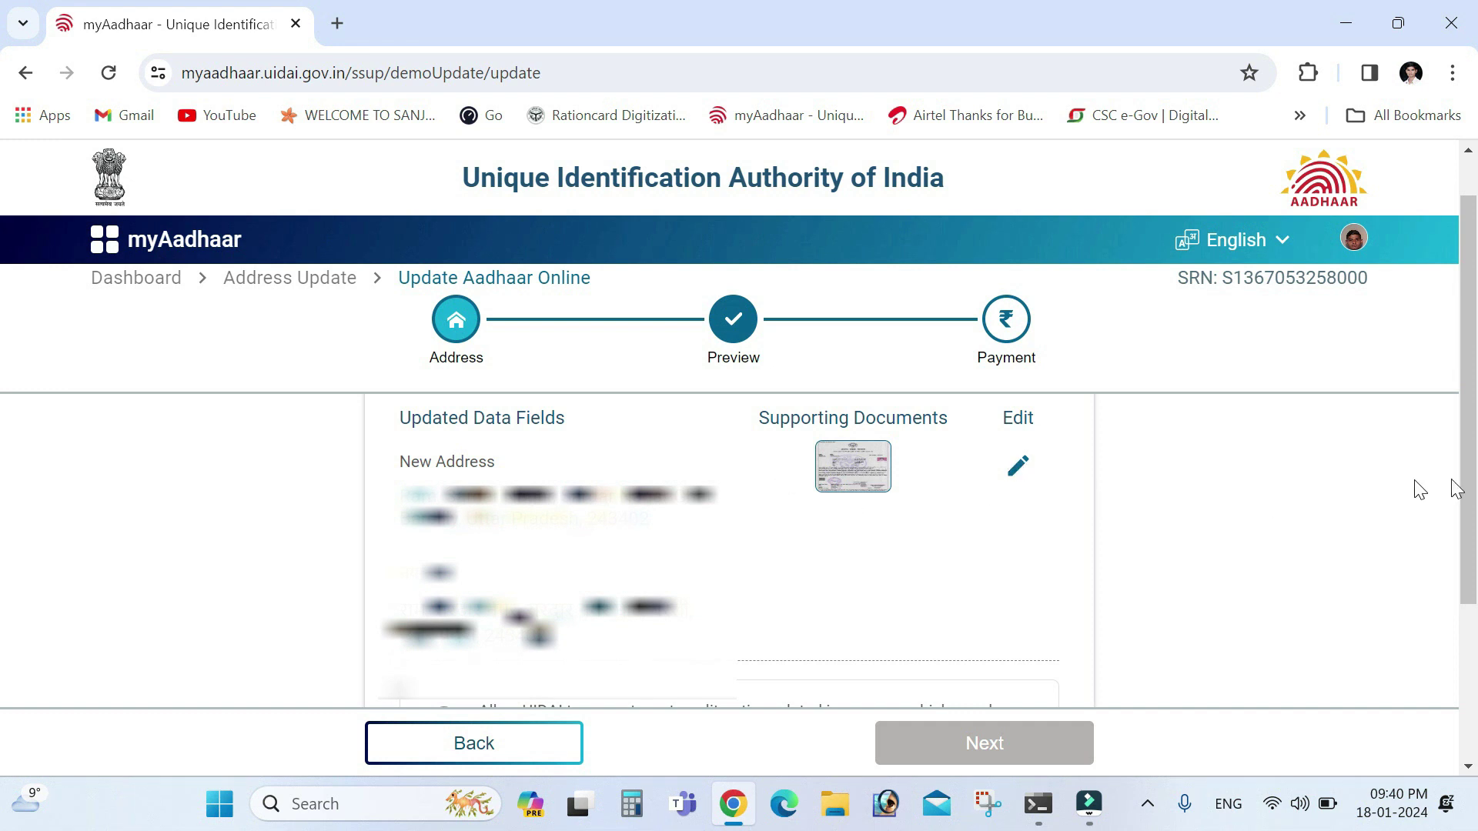
drag(1468, 508, 1468, 642)
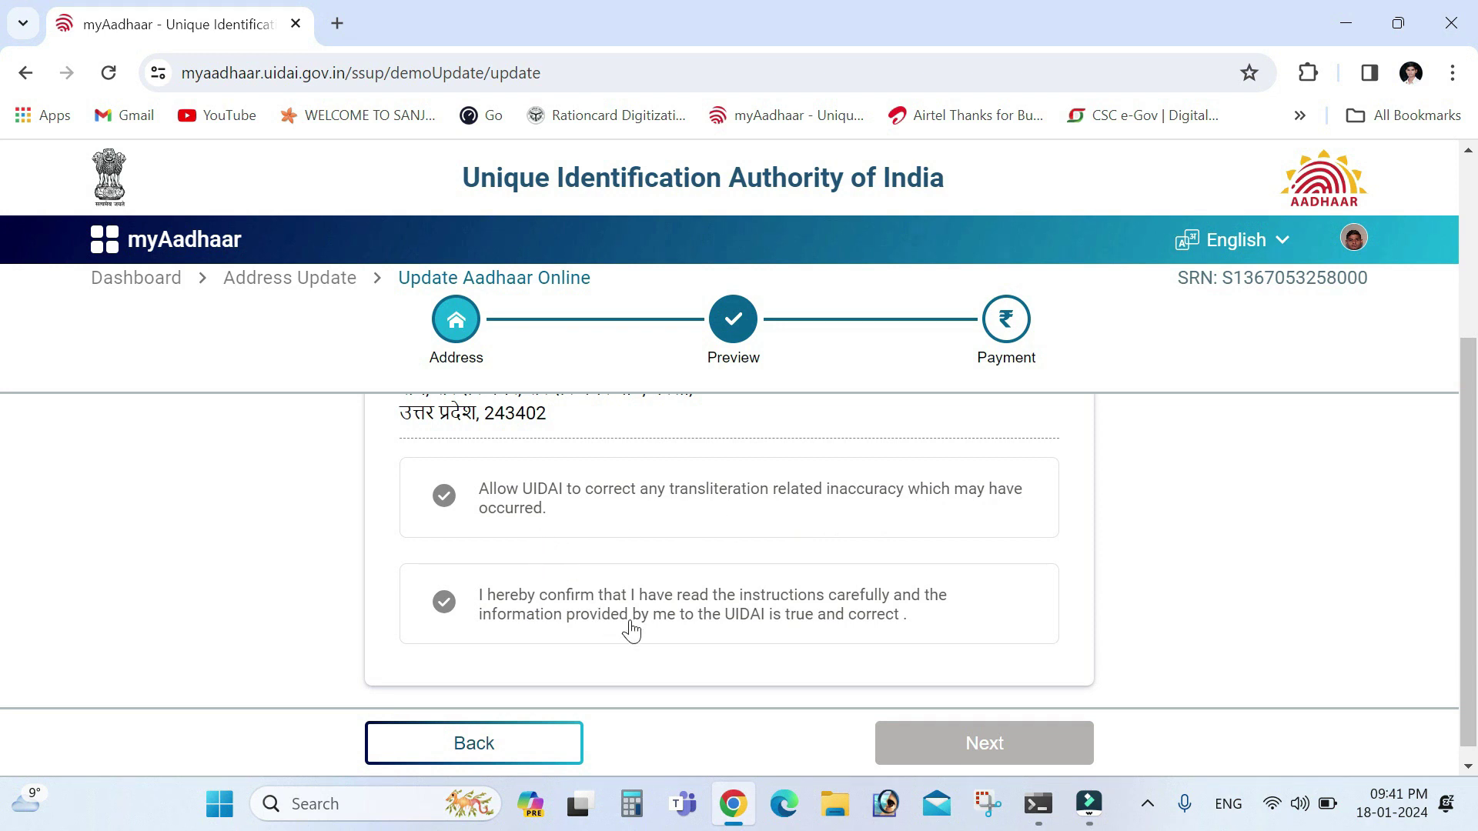
click(444, 500)
click(443, 605)
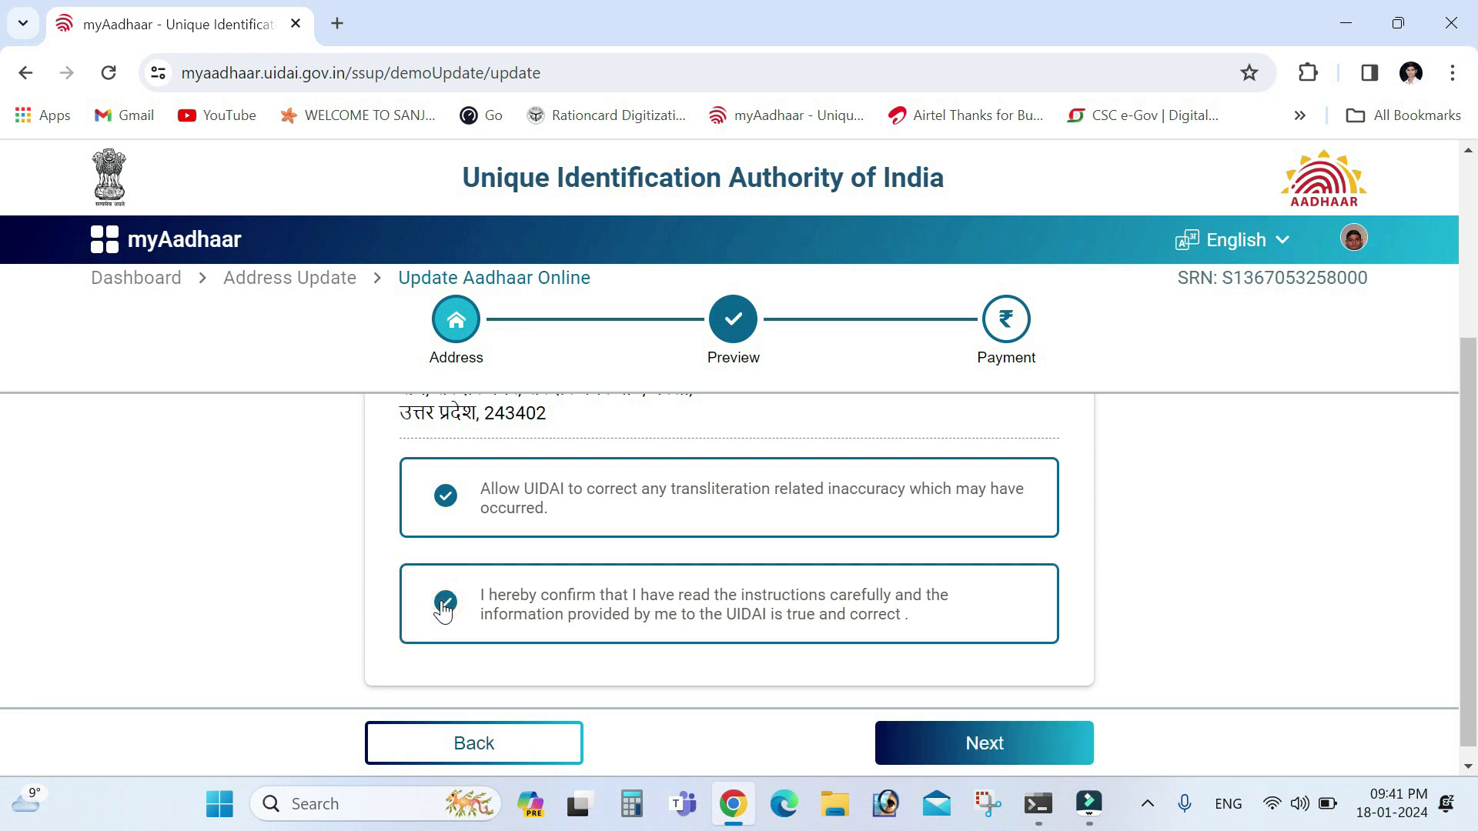
click(920, 737)
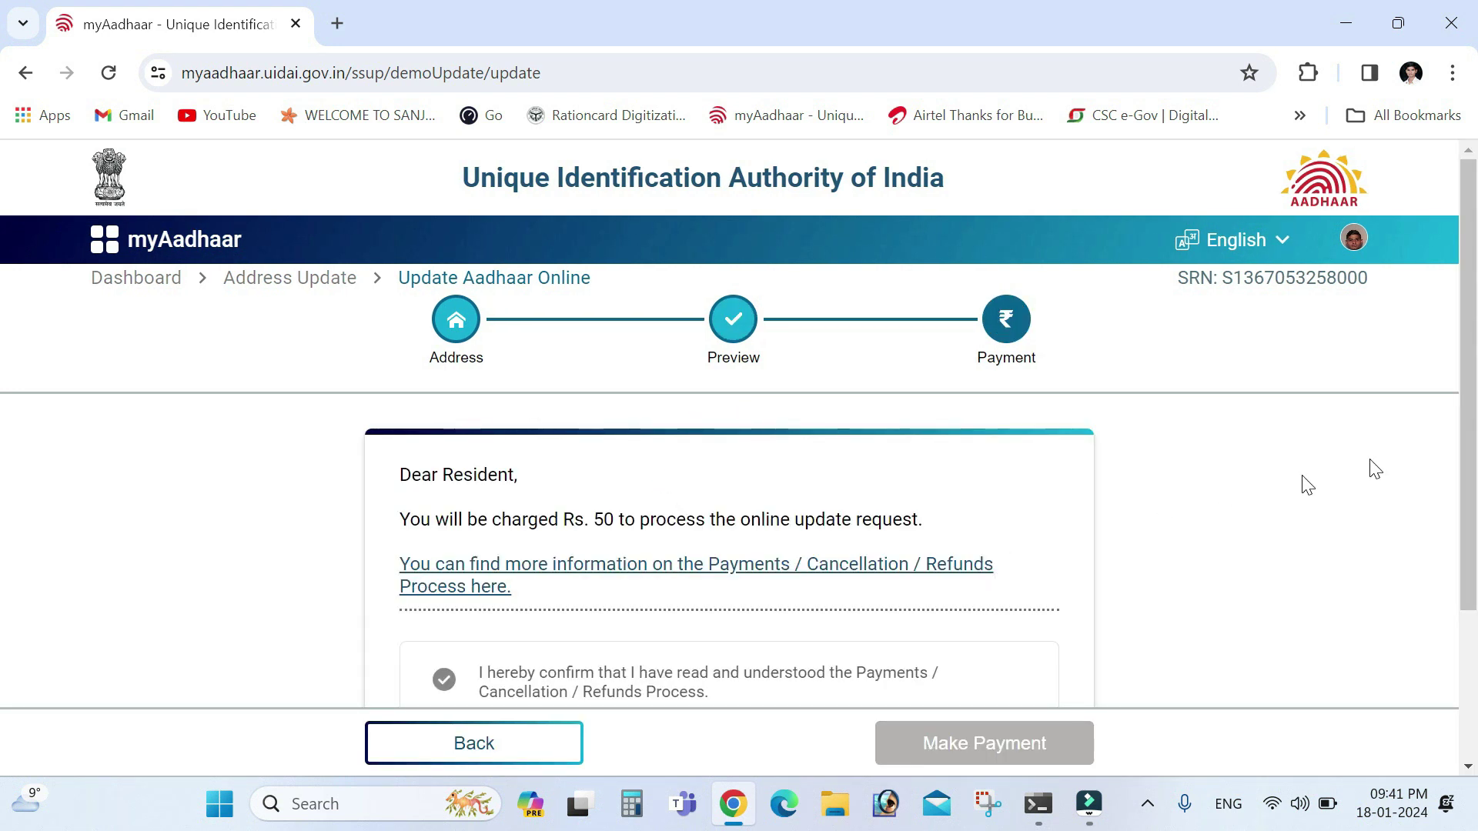
Accept the payments, cancellation and refunds terms, choose Razorpay, and start the Rs. 50 payment
drag(1464, 464, 1470, 505)
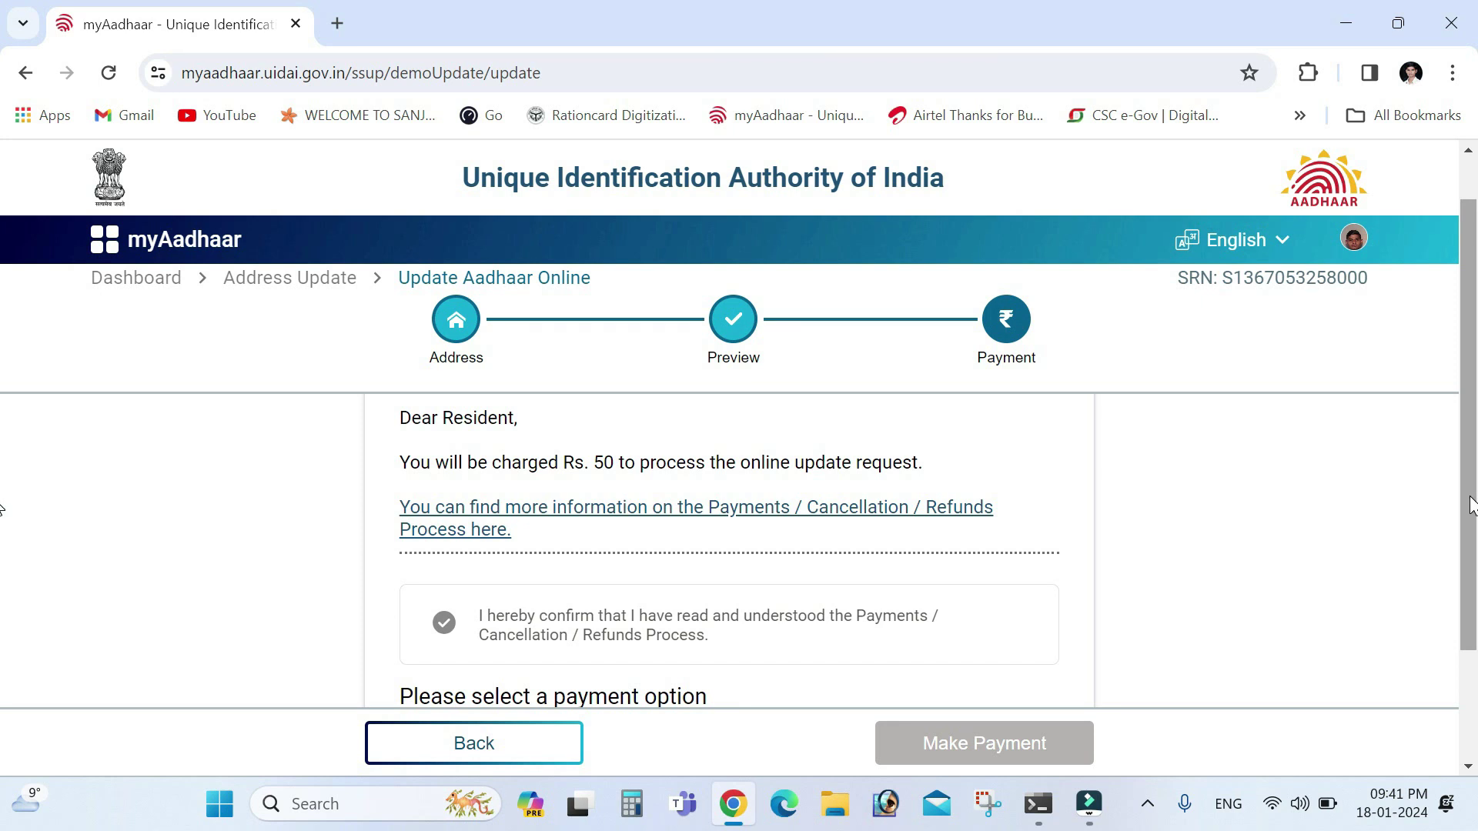
click(1469, 677)
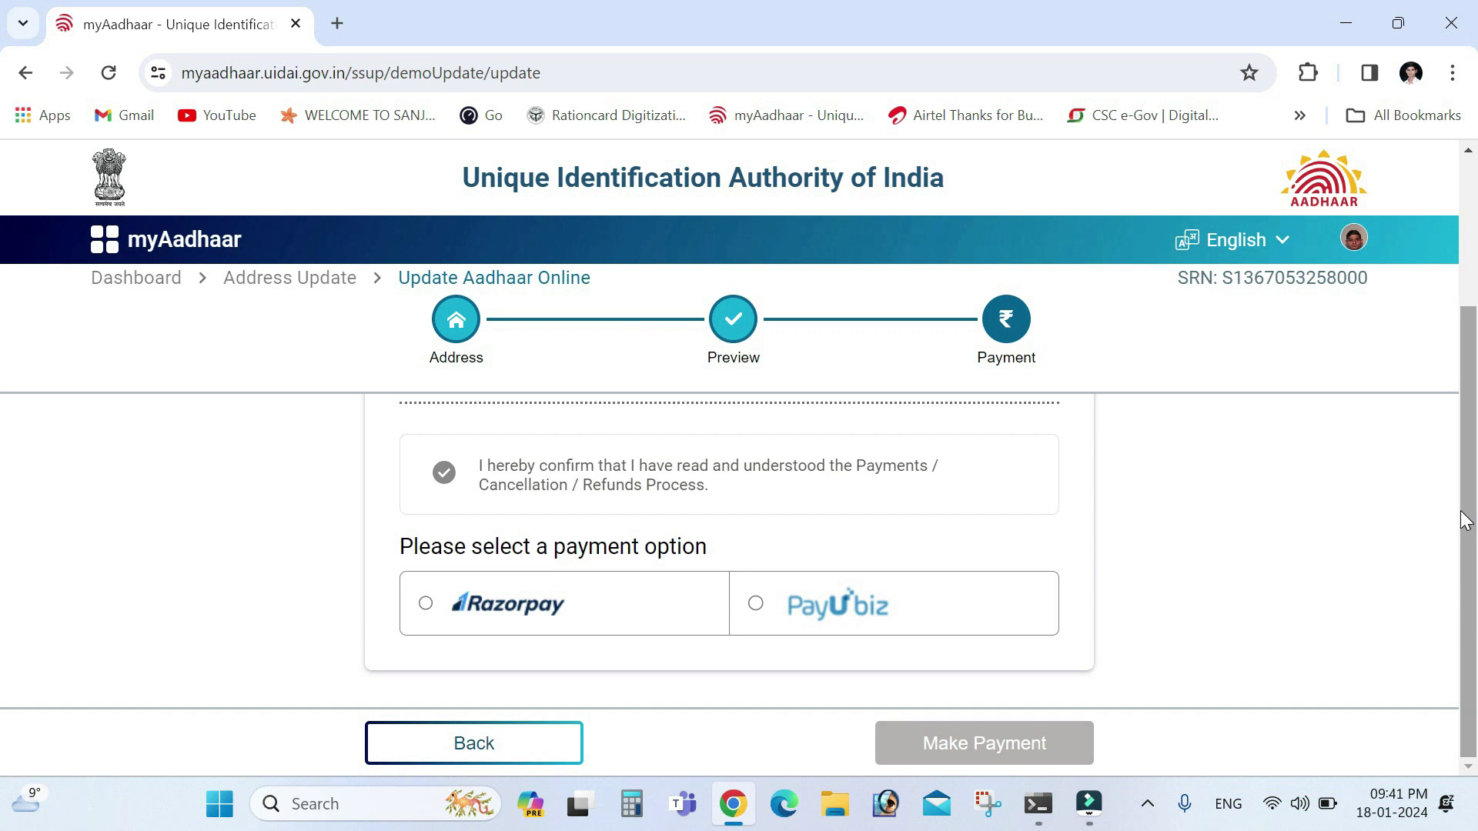
drag(1461, 511, 1451, 465)
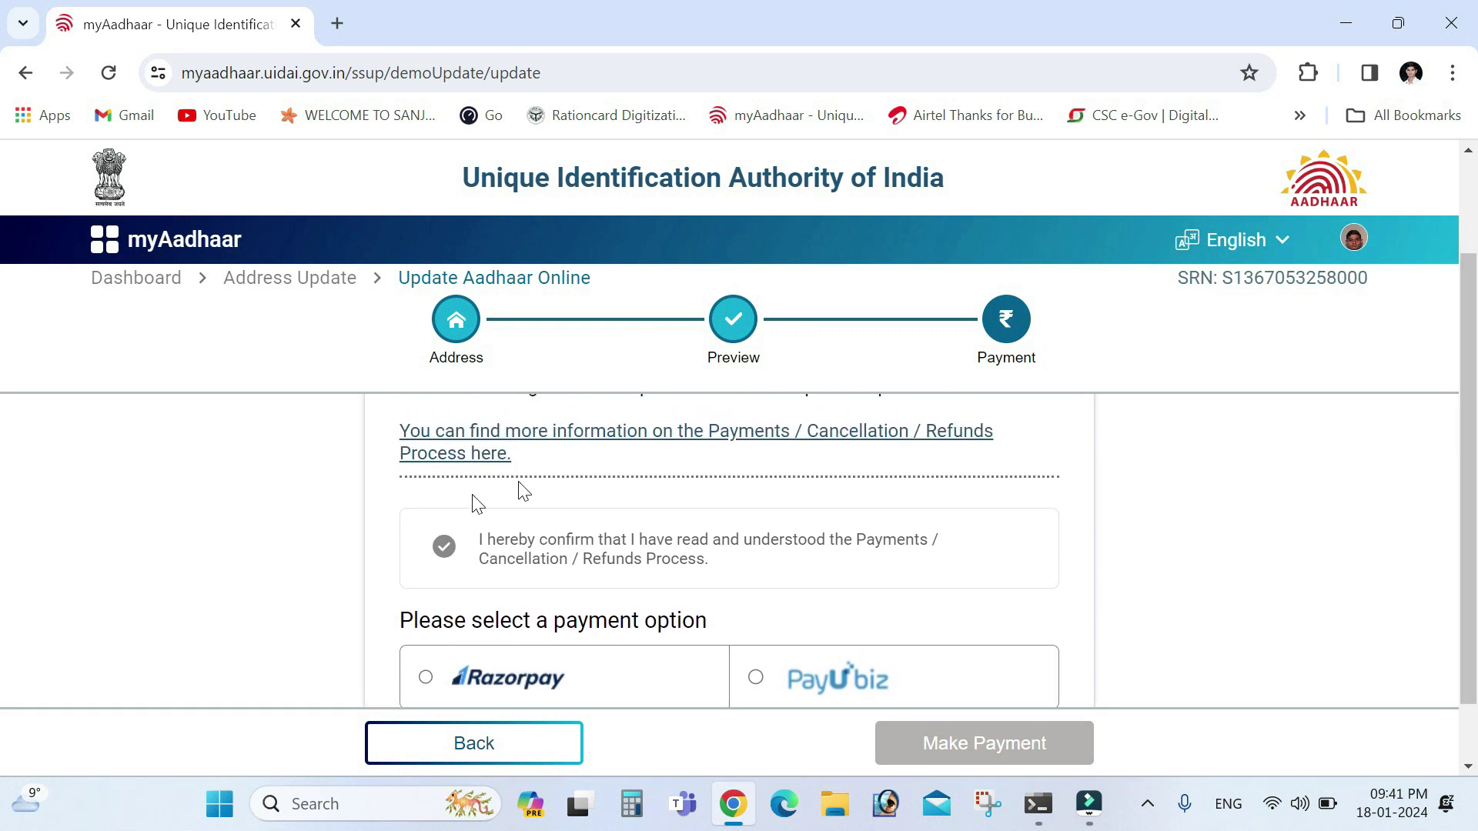
click(449, 556)
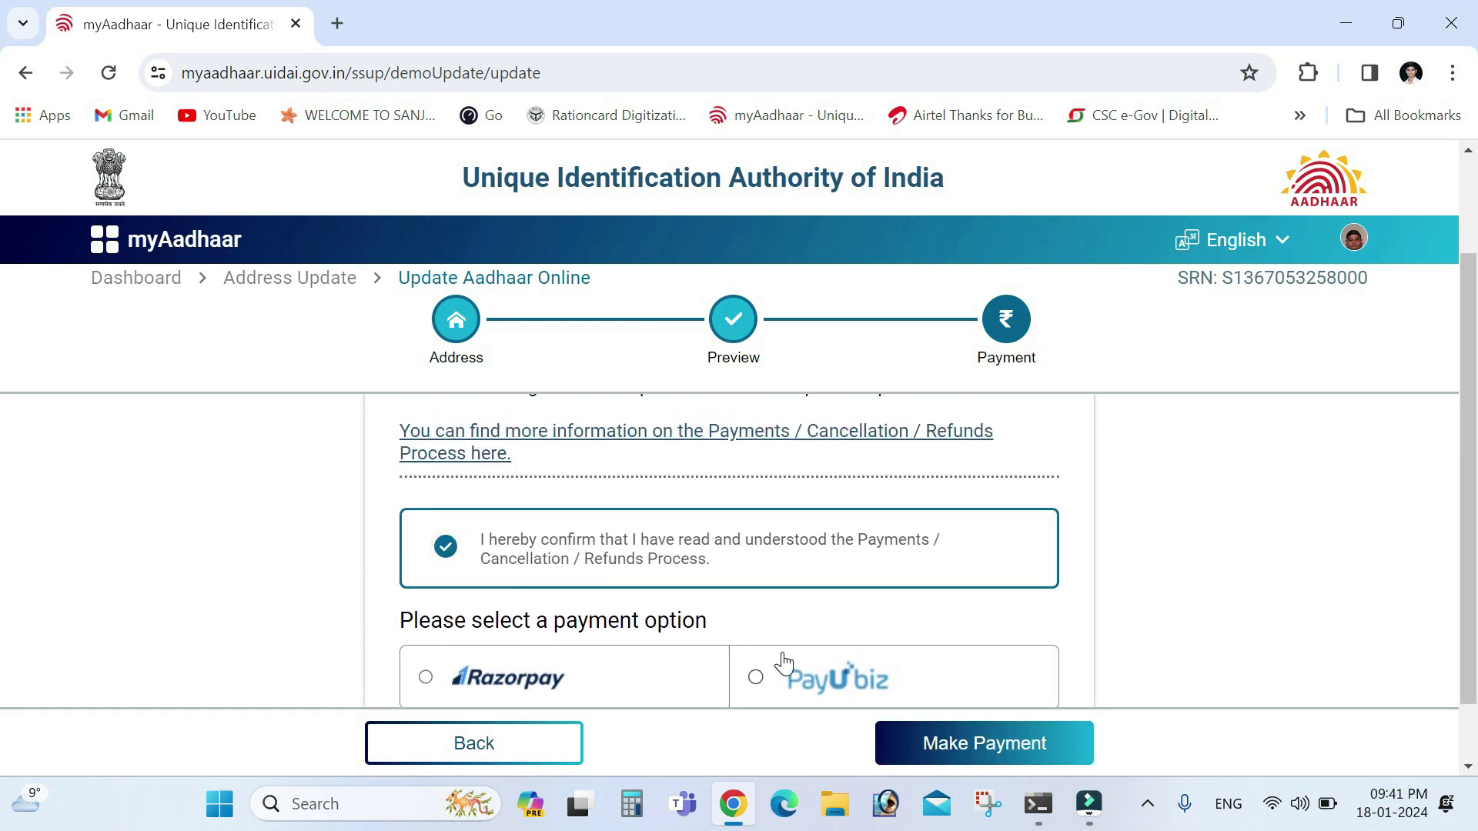
drag(1474, 494, 1462, 551)
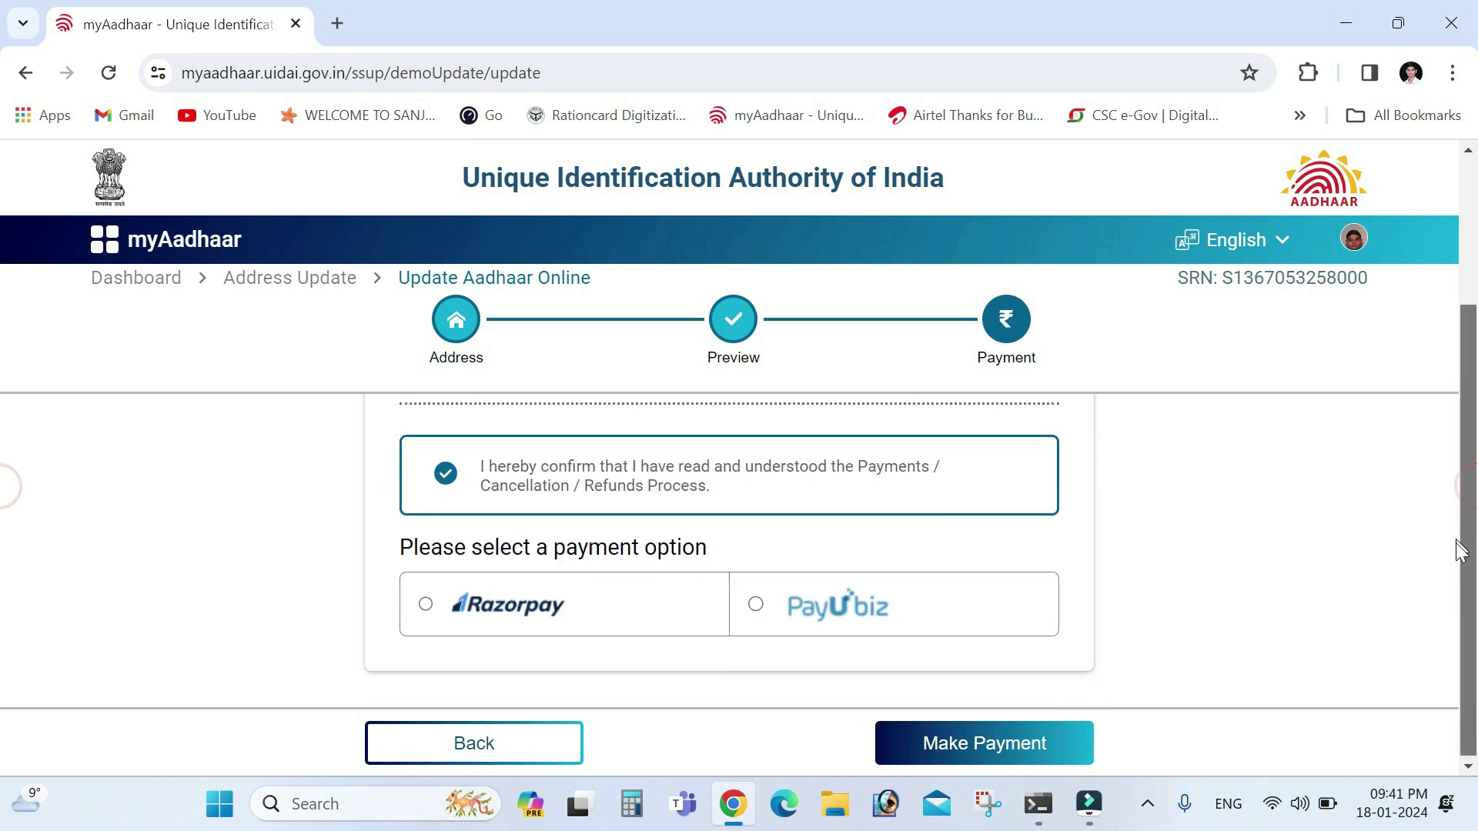
click(513, 610)
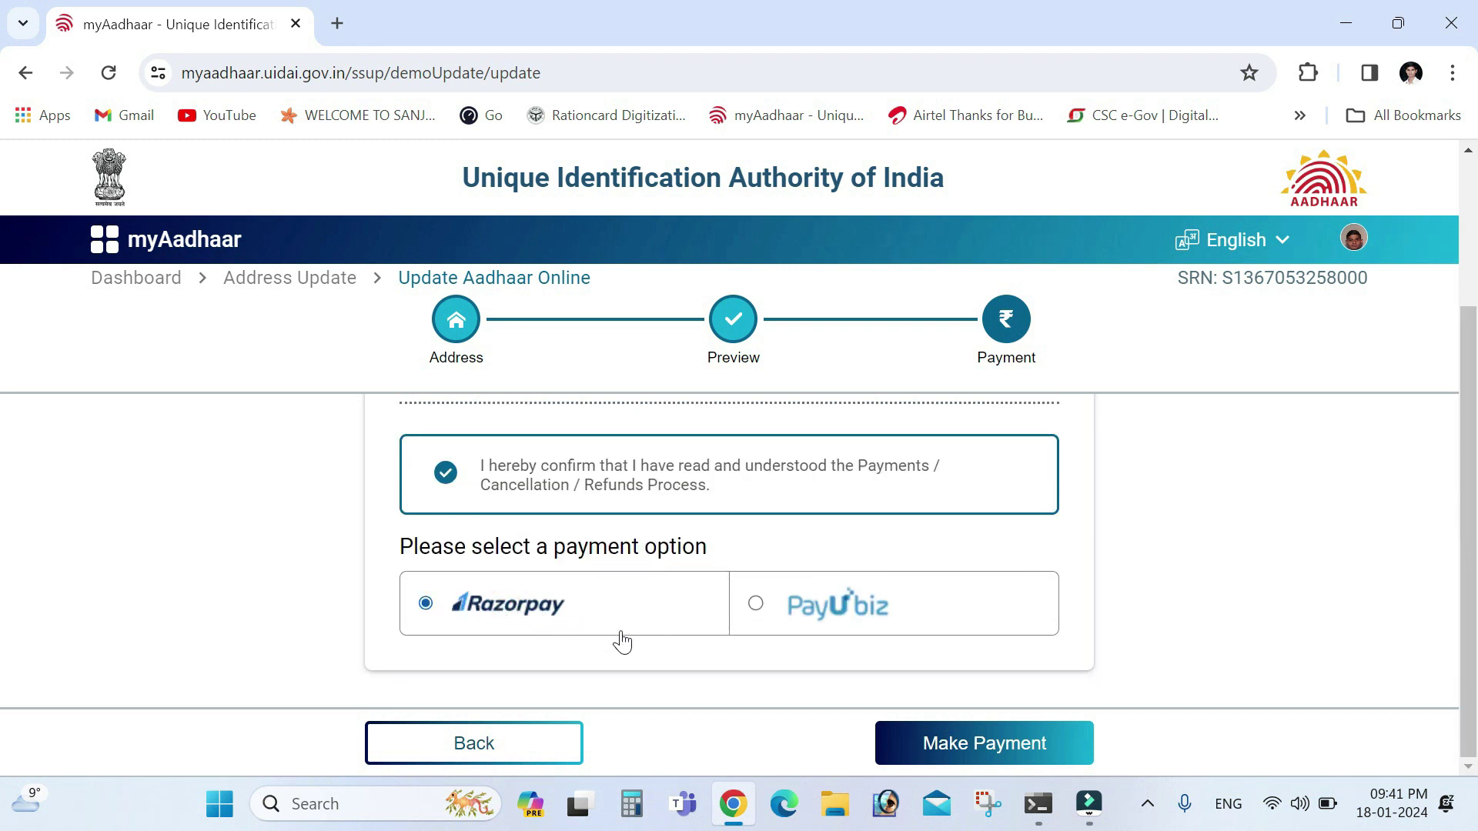
click(950, 745)
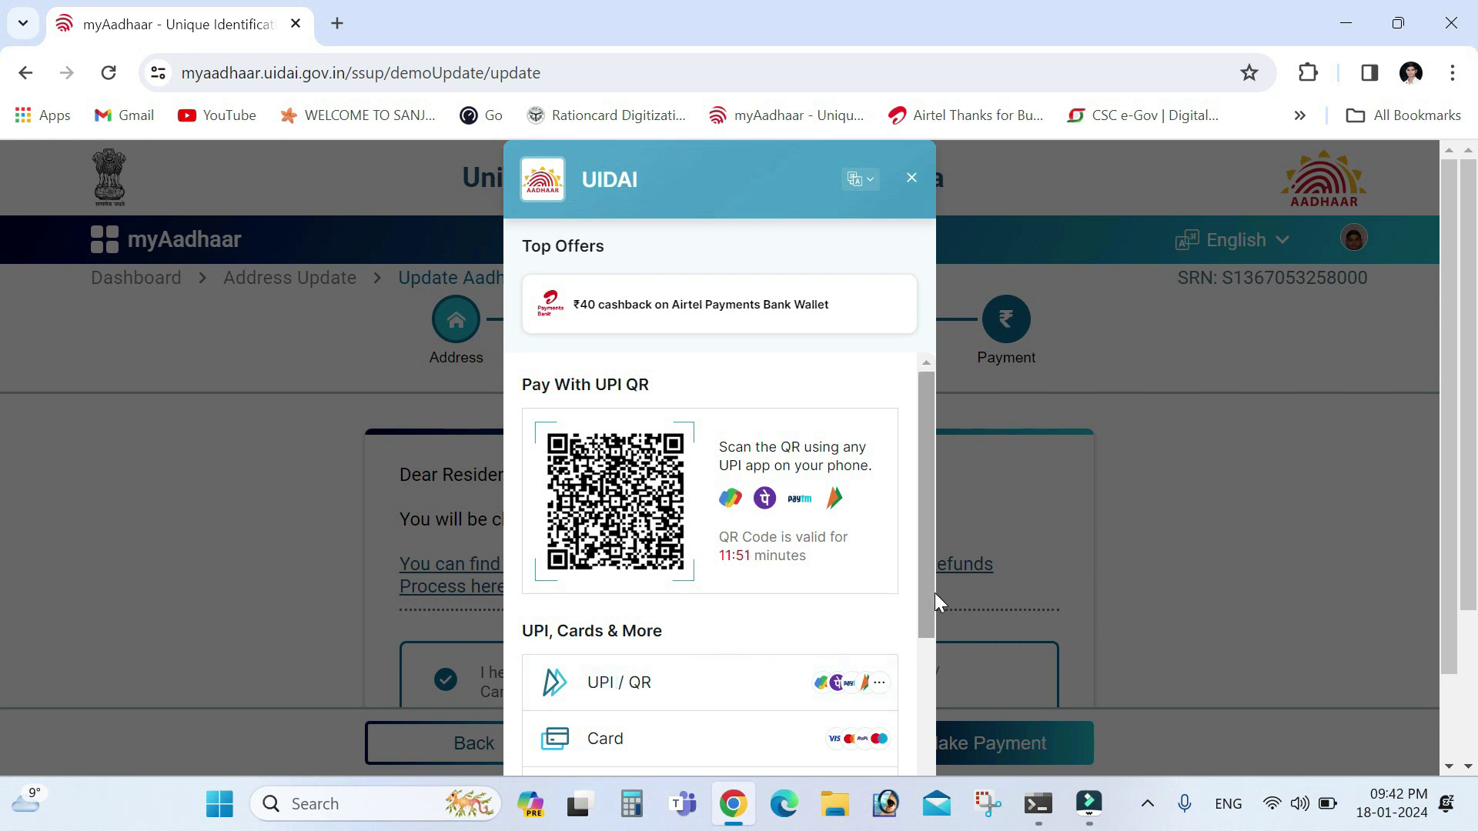
Close the AAA.jpg acknowledgement slip in Photos and its File Explorer folder
drag(934, 593, 930, 715)
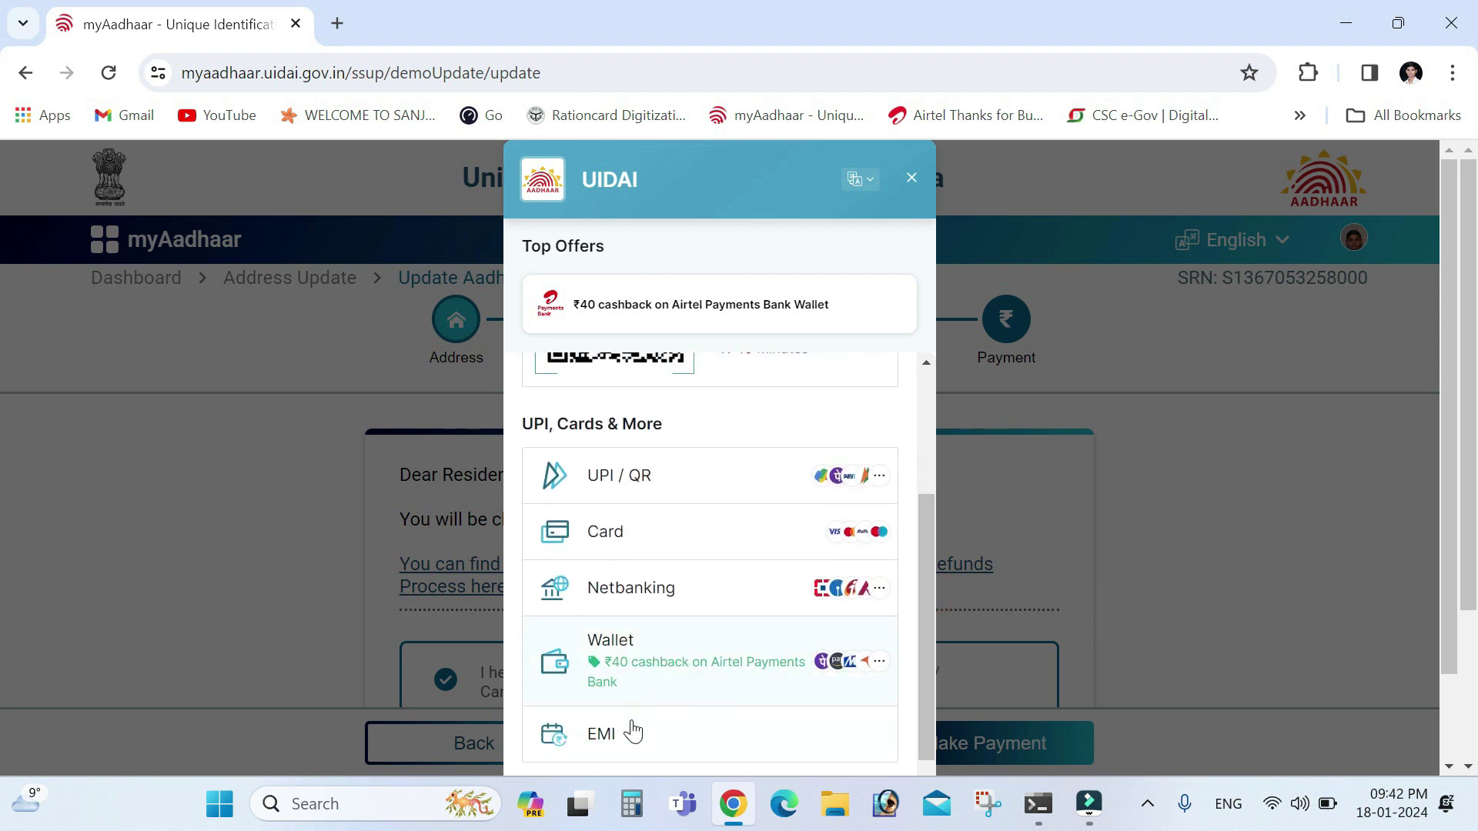
drag(922, 684, 913, 474)
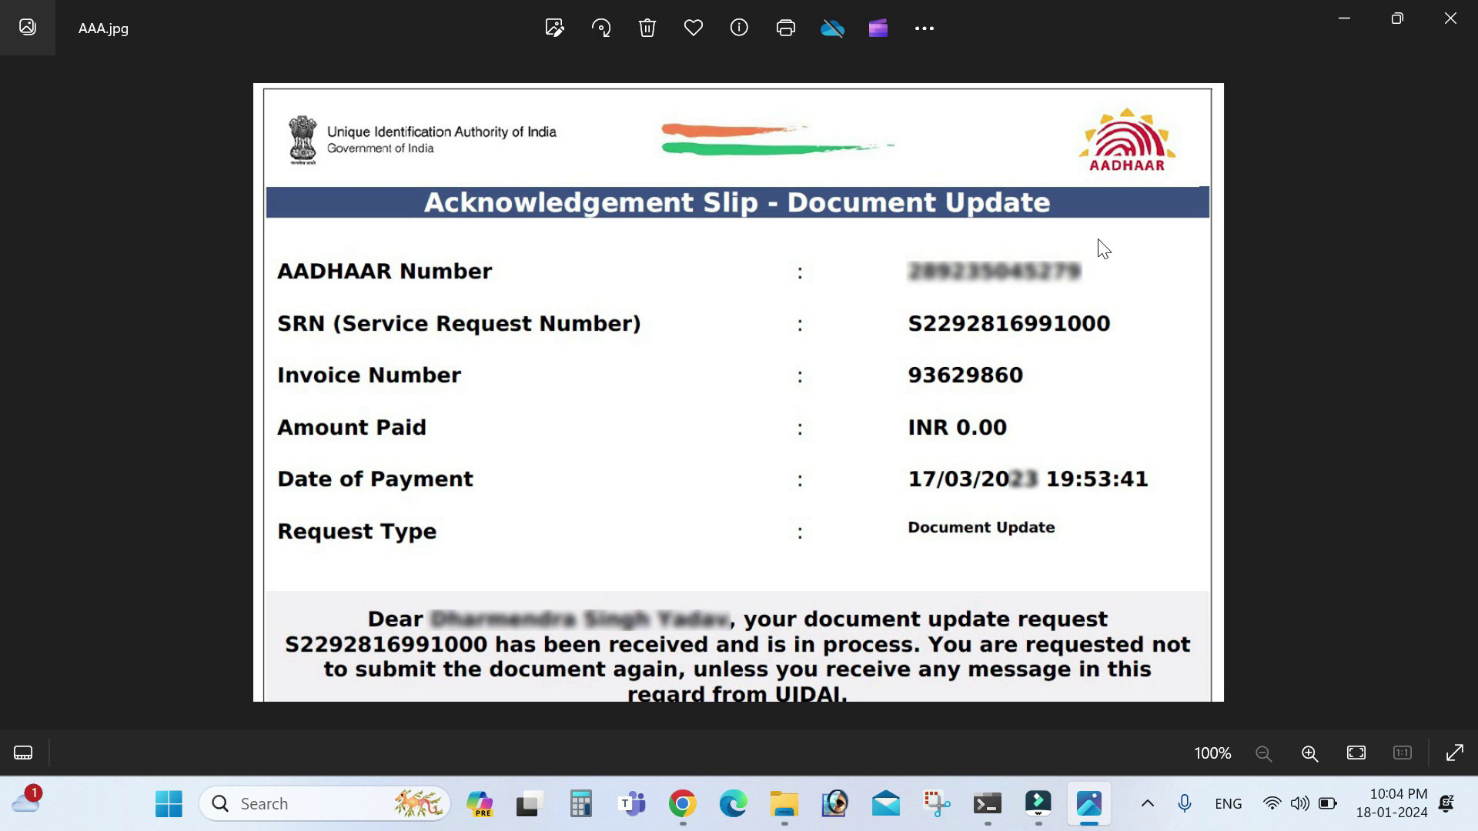
click(1450, 18)
click(1450, 18)
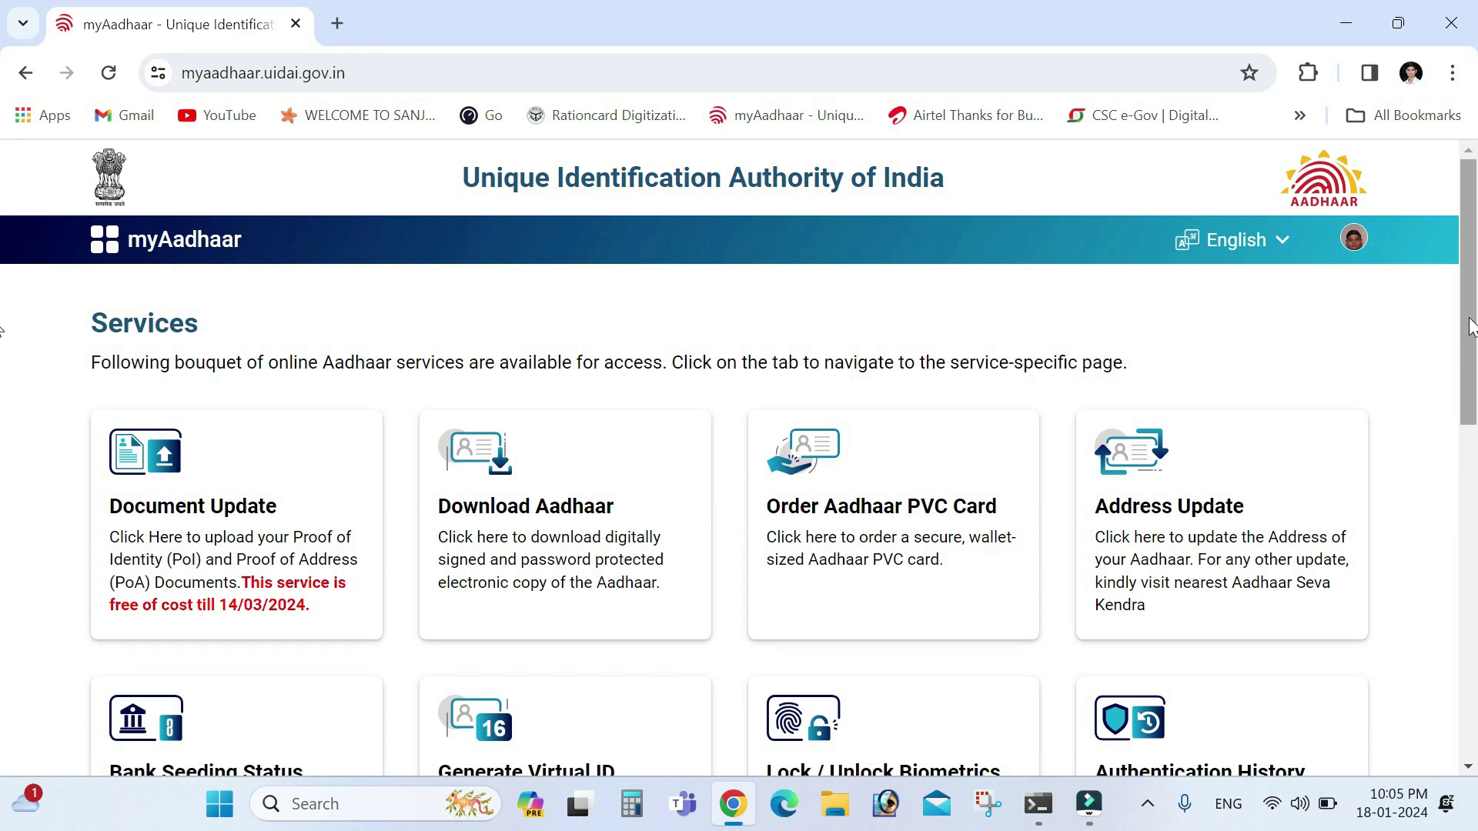
Expand the Document Update row in the Requests table to view its stages through Completed
drag(1470, 327, 1474, 493)
drag(6, 496, 7, 686)
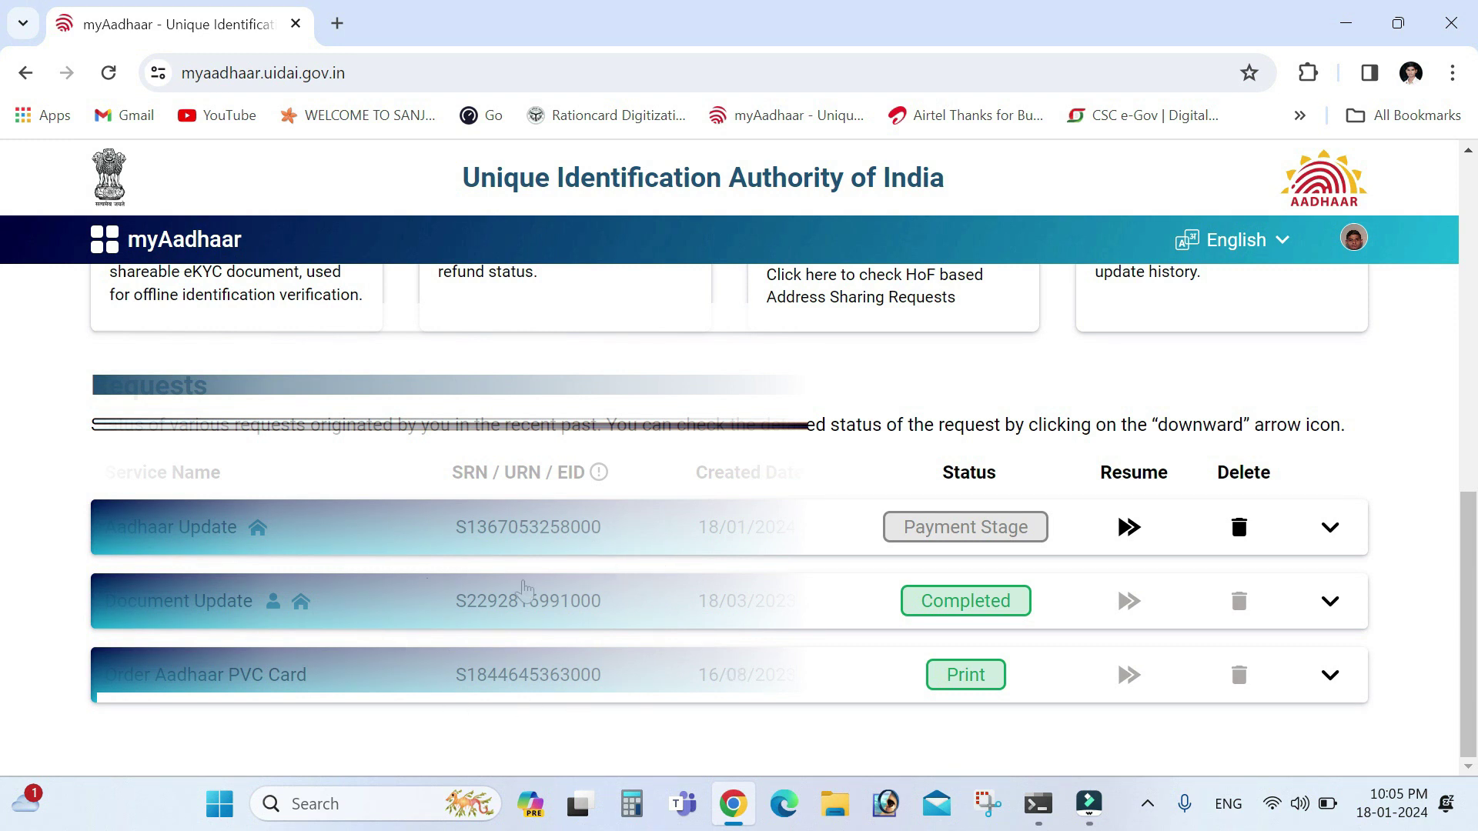
click(448, 614)
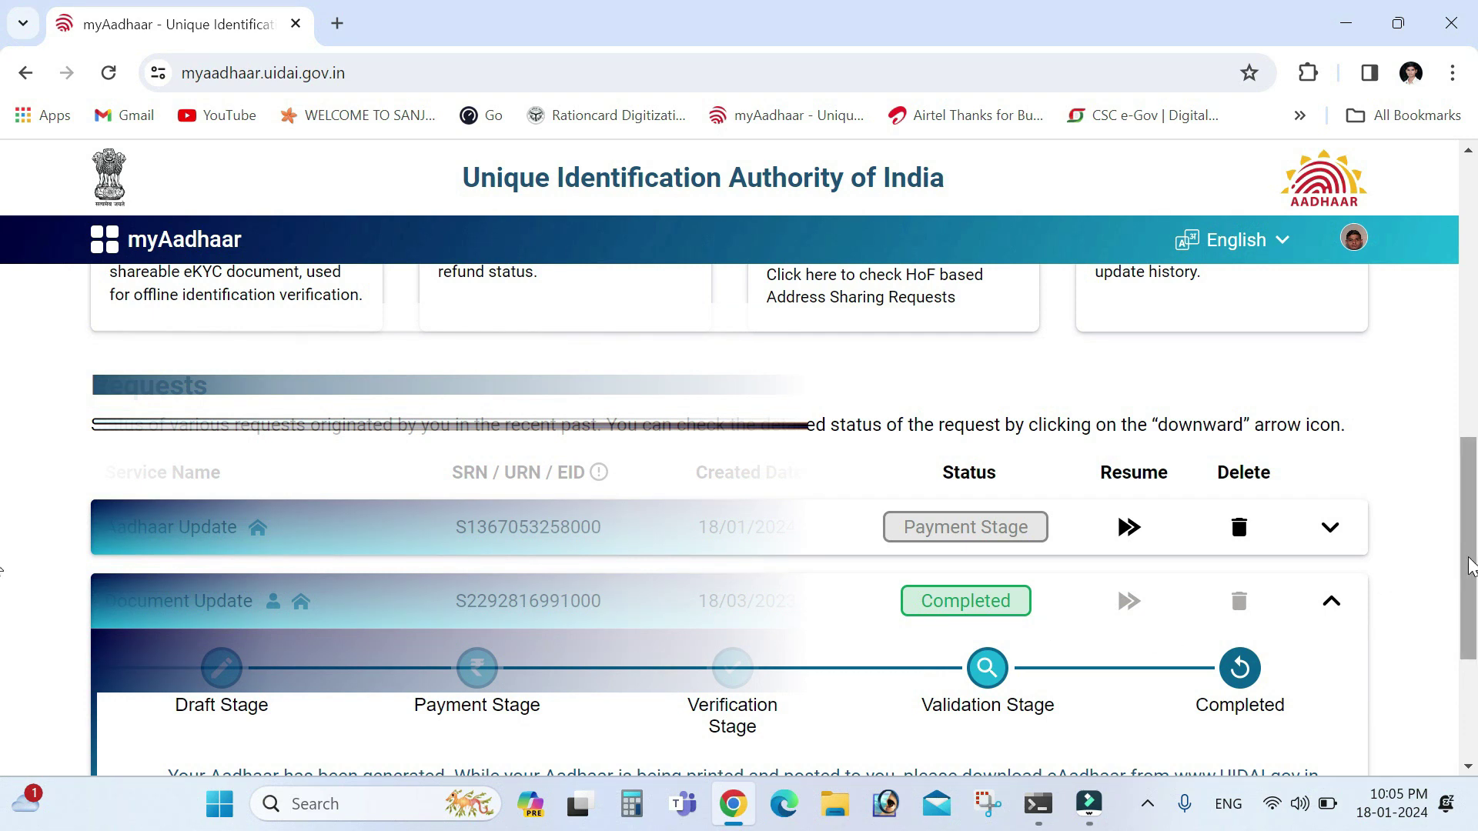
scroll(1470, 567, down, 3)
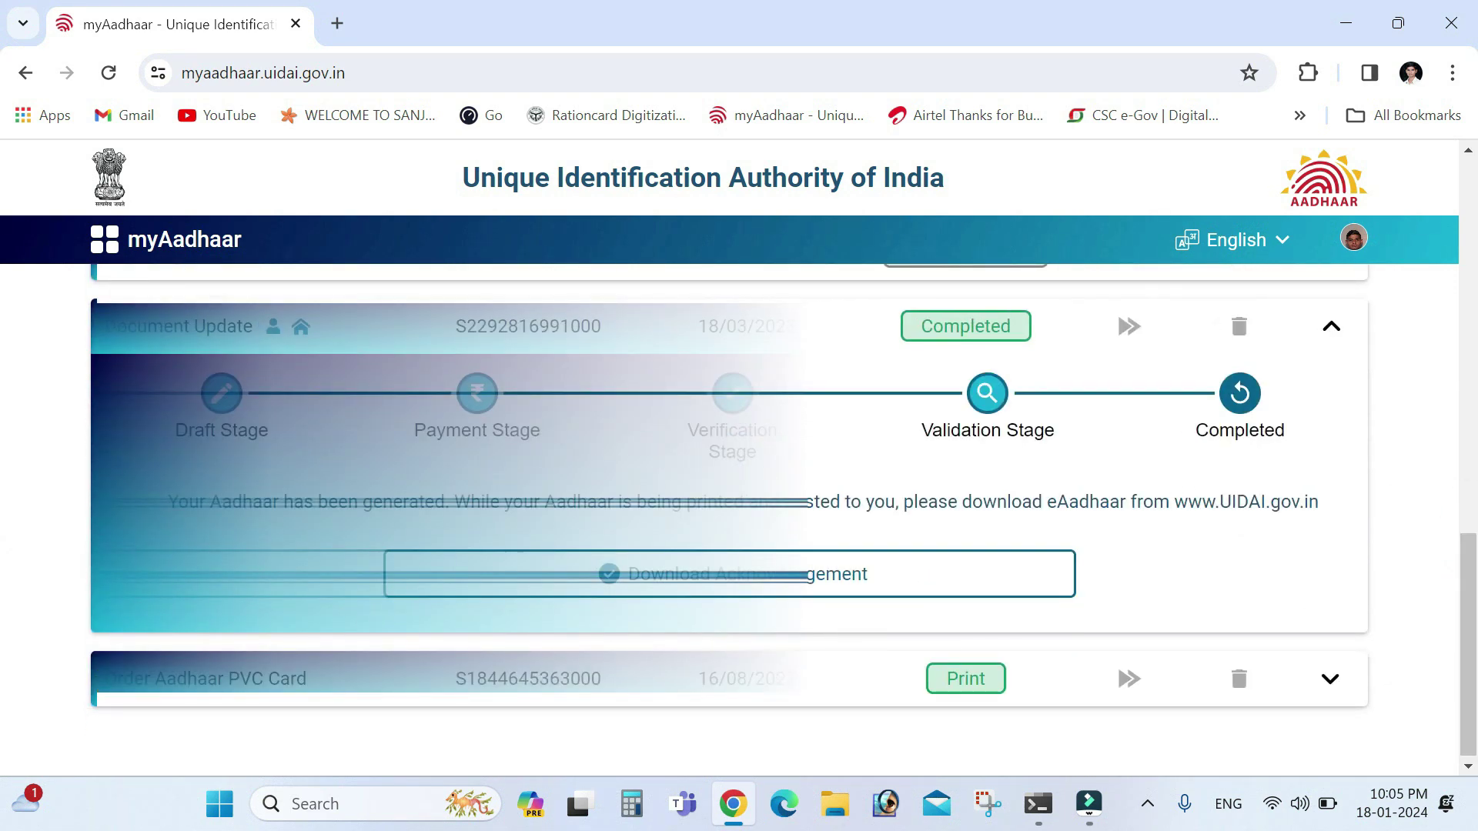